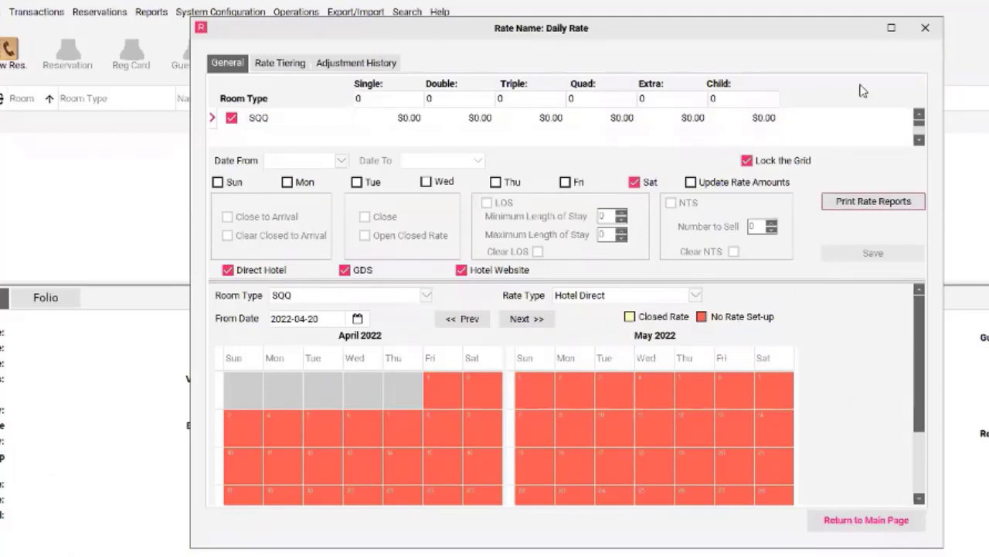
# Enlarge the upper pane of the Daily Rate window so the grid shows all room types.
pyautogui.moveTo(888, 37)
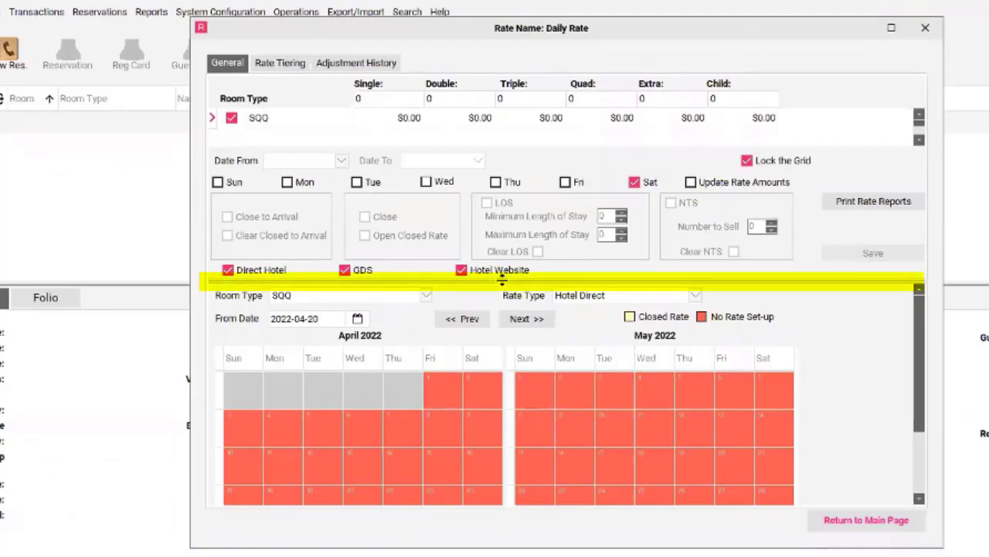
pyautogui.moveTo(503, 280); pyautogui.dragTo(514, 499)
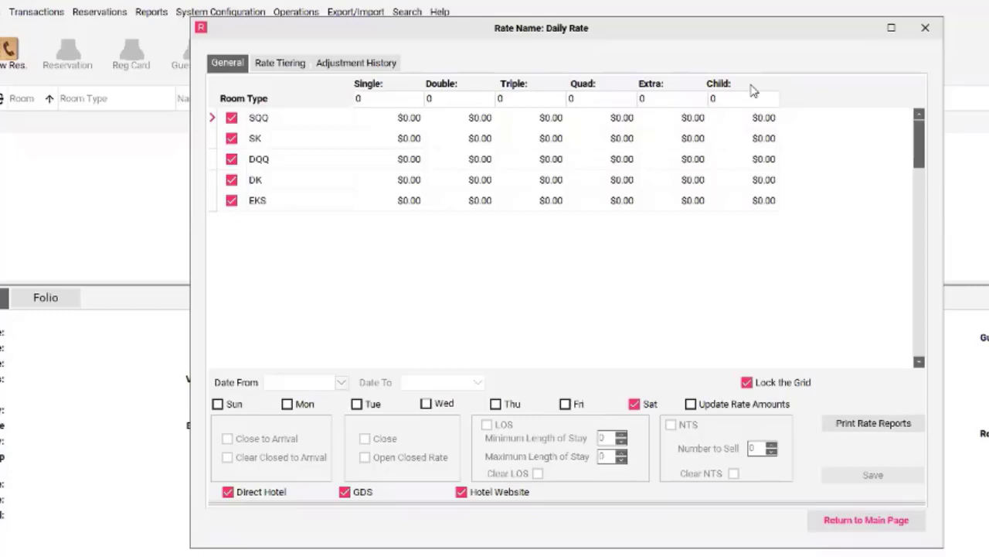
# Fill the Single and Double rates of all room types at once with 100.
pyautogui.click(376, 98)
pyautogui.write('10')
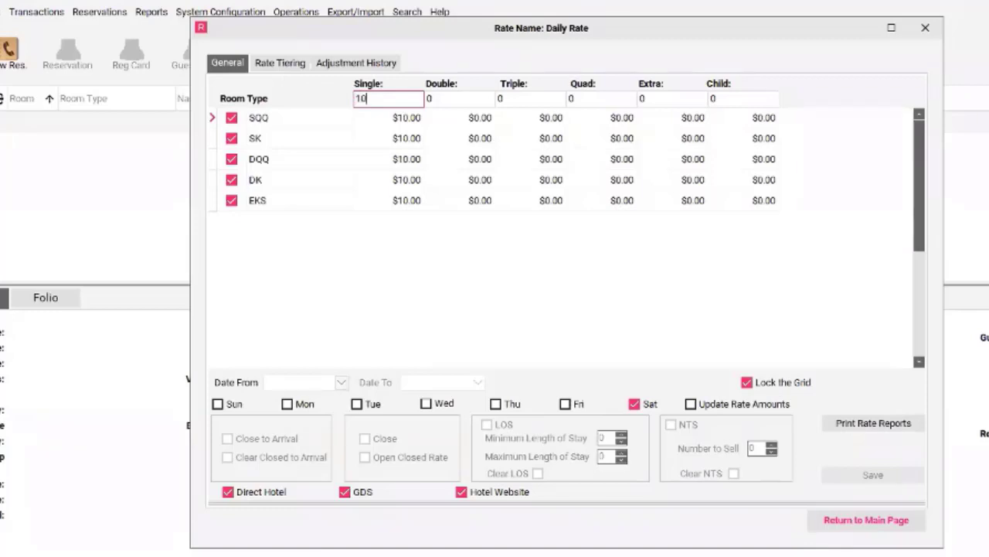
pyautogui.write('0')
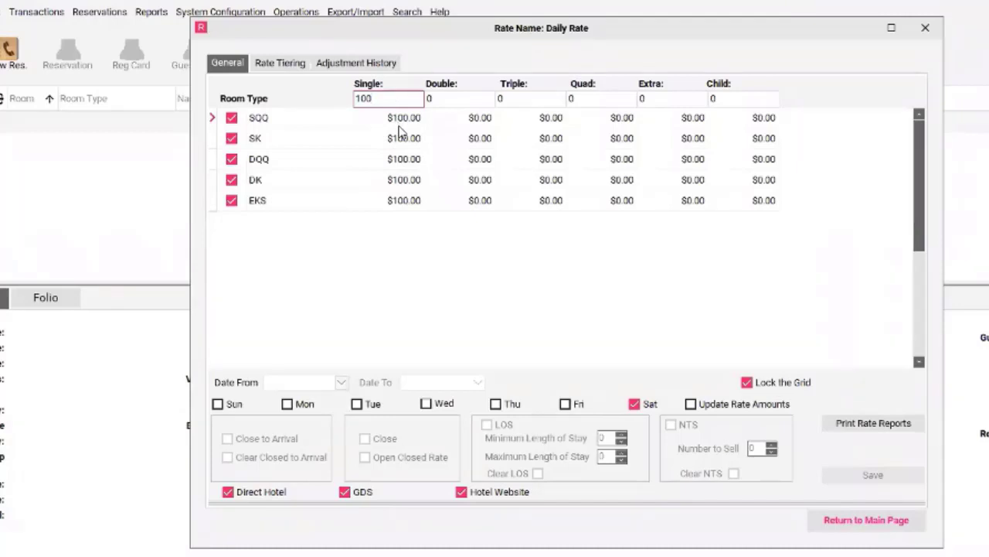
pyautogui.press('Tab')
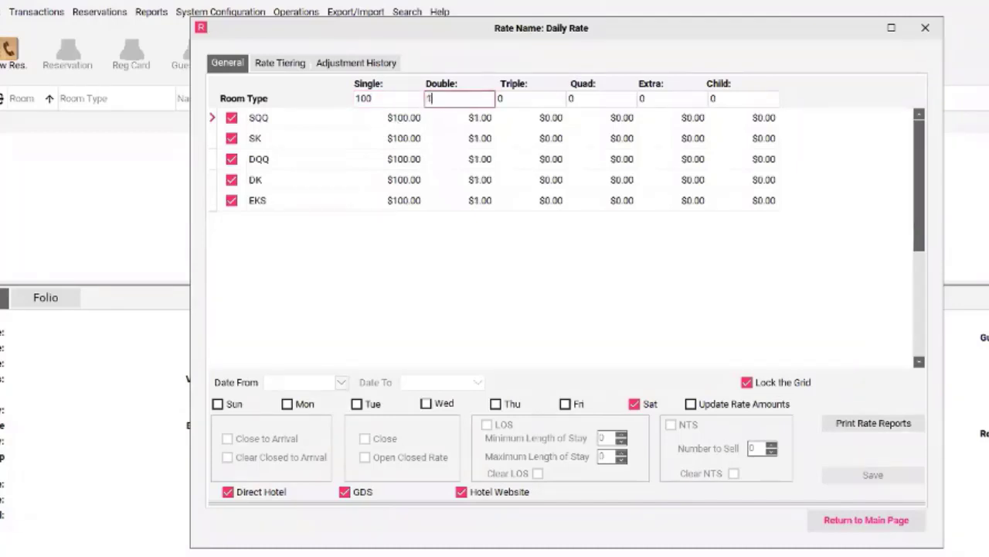
pyautogui.write('100')
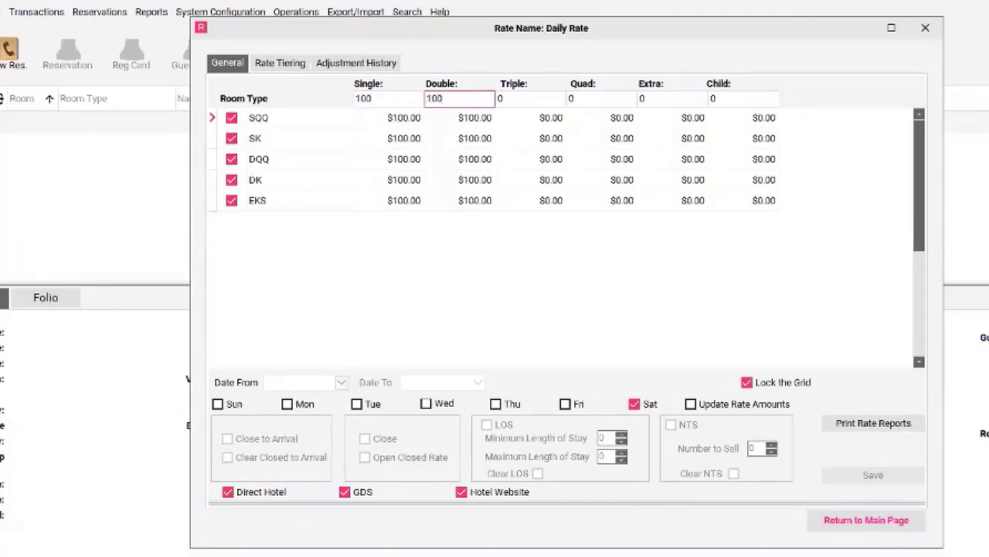
# Reset the bulk Double and Single rates of all room types to 0.
pyautogui.press('BackSpace')
pyautogui.press('BackSpace')
pyautogui.press('BackSpace')
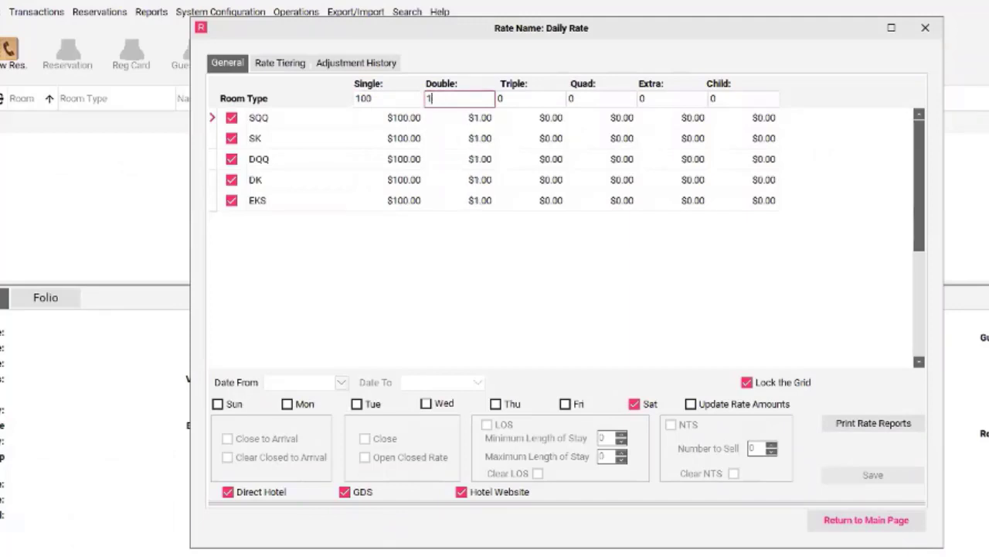
pyautogui.click(377, 99)
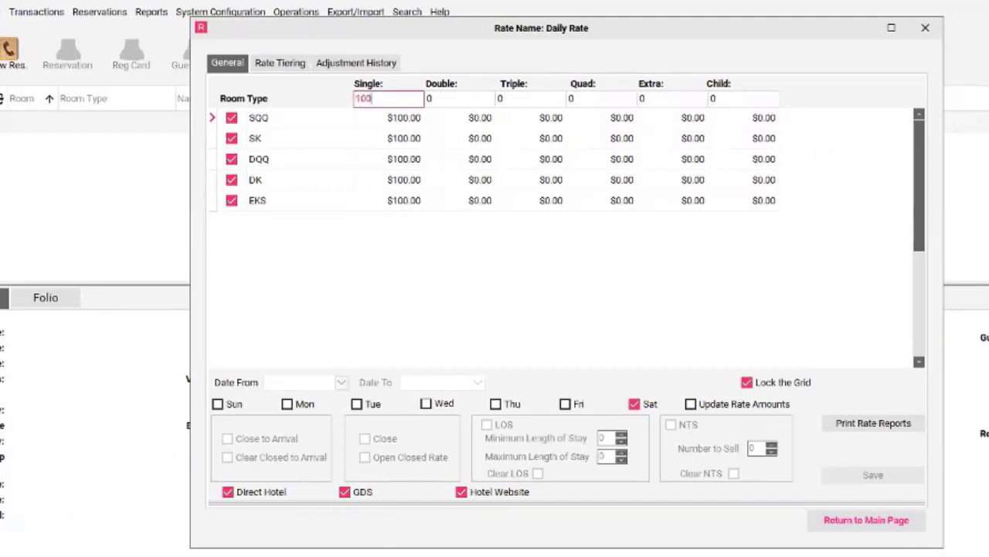
pyautogui.press('BackSpace')
pyautogui.press('BackSpace')
pyautogui.press('BackSpace')
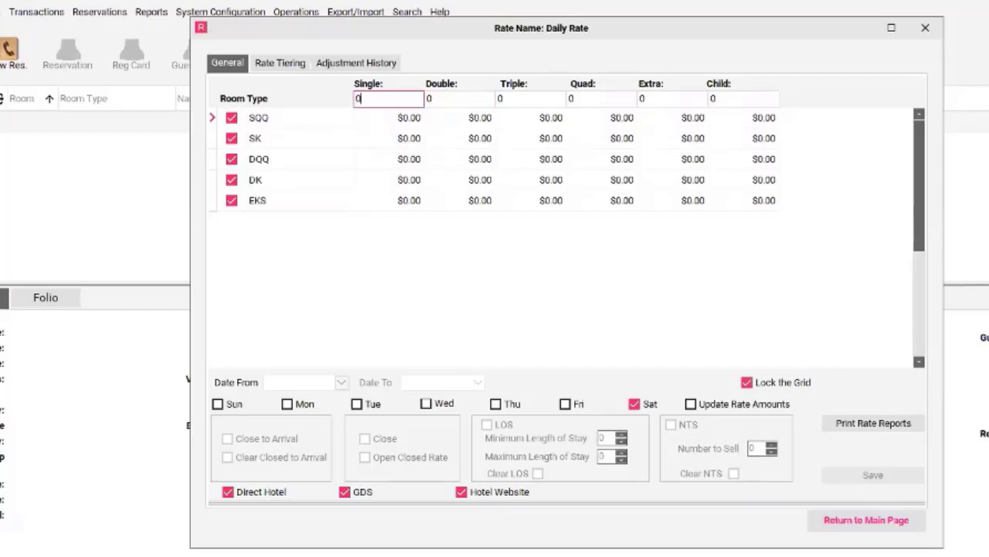
# Try to edit the SK room type's Single rate, and unlock the rate grid for editing.
pyautogui.click(344, 141)
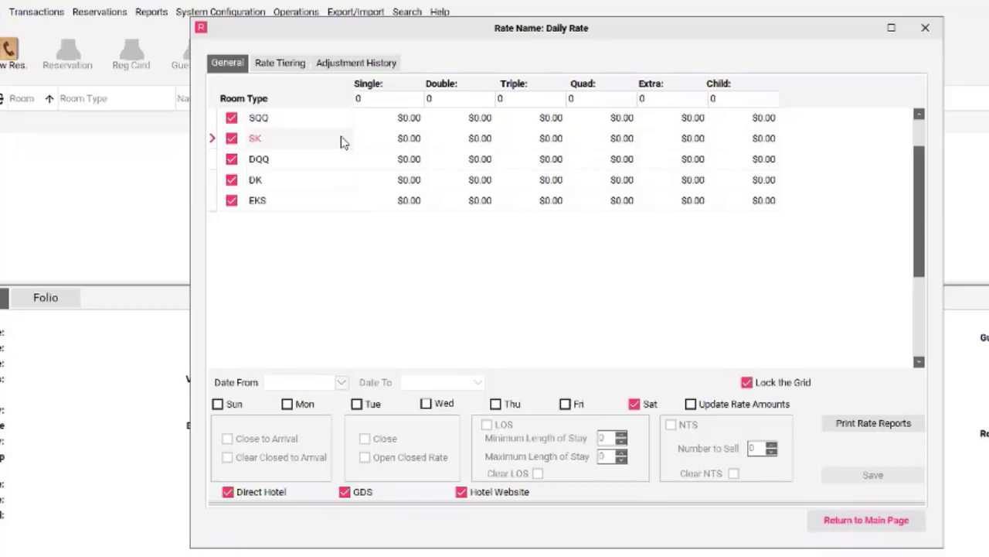
pyautogui.click(395, 143)
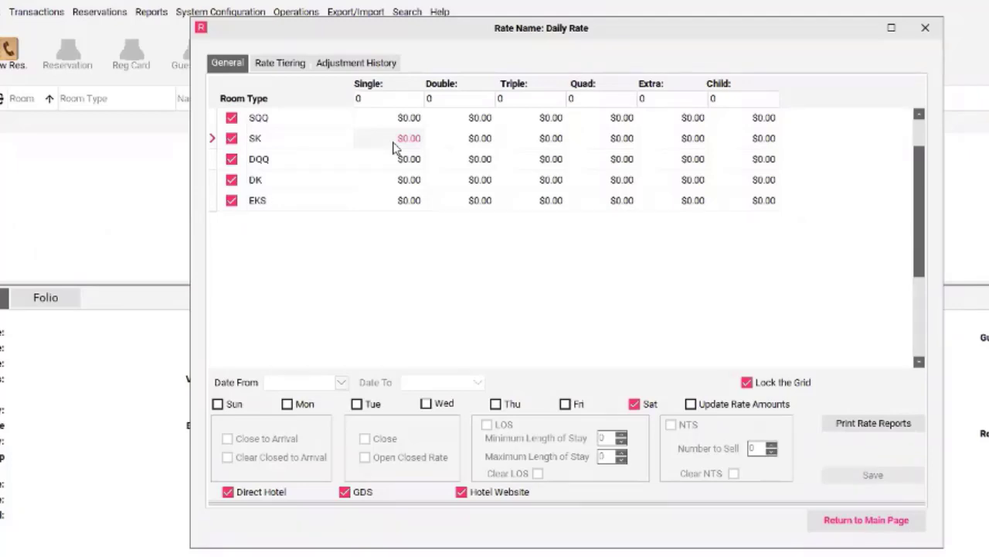
pyautogui.click(393, 142)
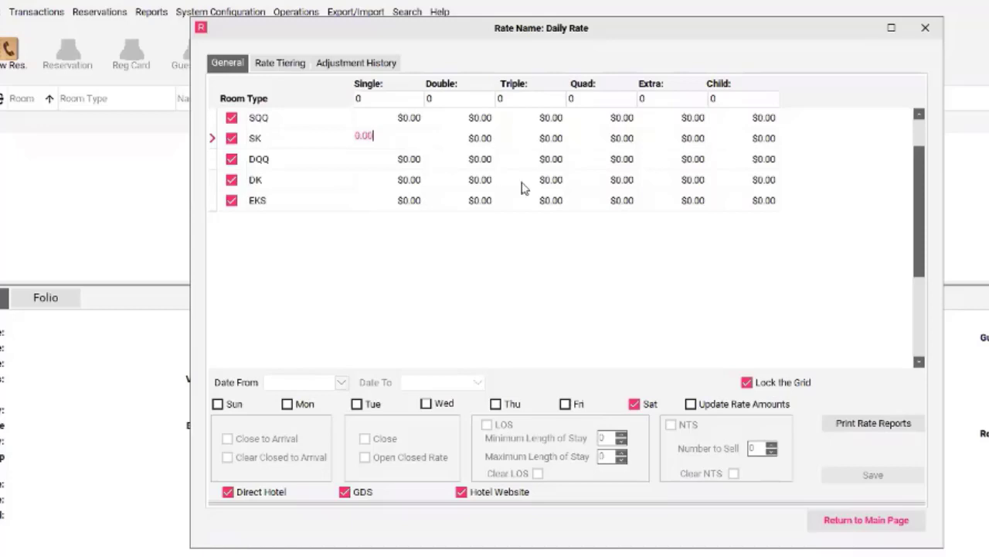
pyautogui.click(747, 382)
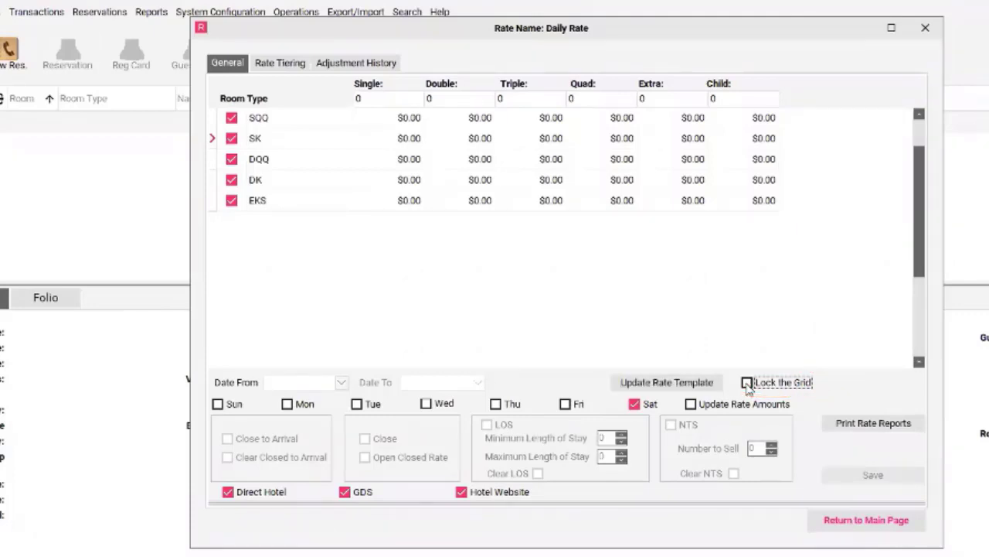
# Set the Single rates individually: SK to 10, DQQ to 50, DK to 60 and EKS to 100.
pyautogui.click(415, 139)
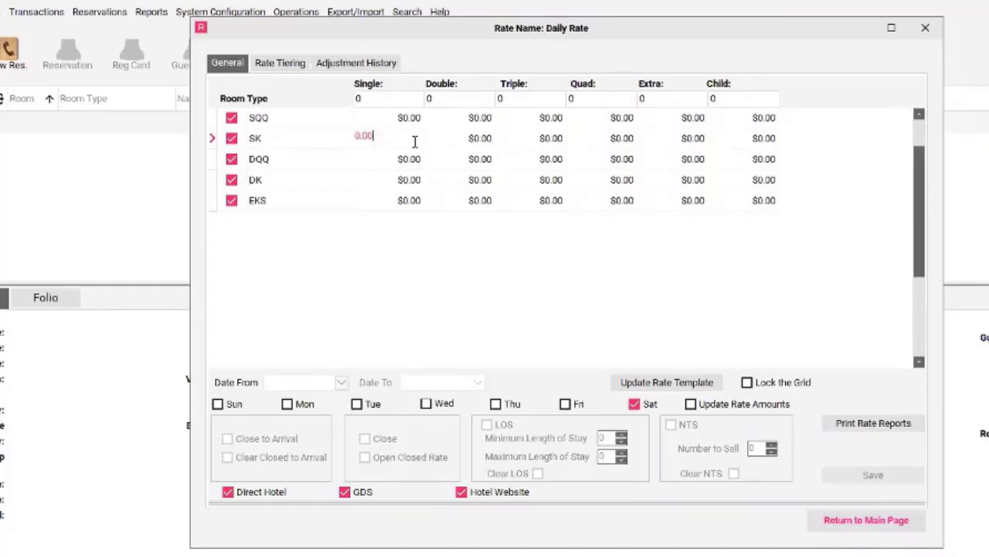
pyautogui.write('10.00')
pyautogui.click(376, 164)
pyautogui.write('50')
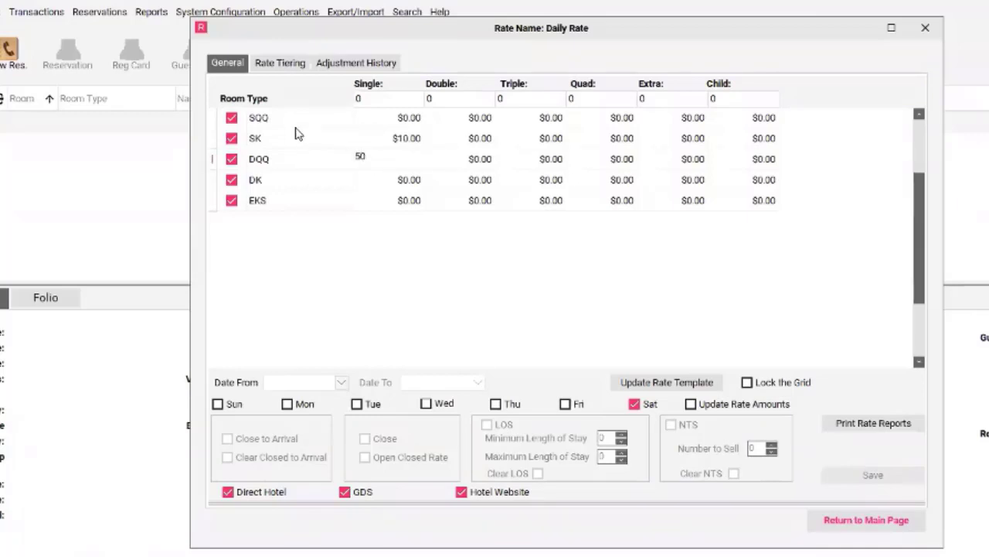
pyautogui.click(379, 192)
pyautogui.write('60')
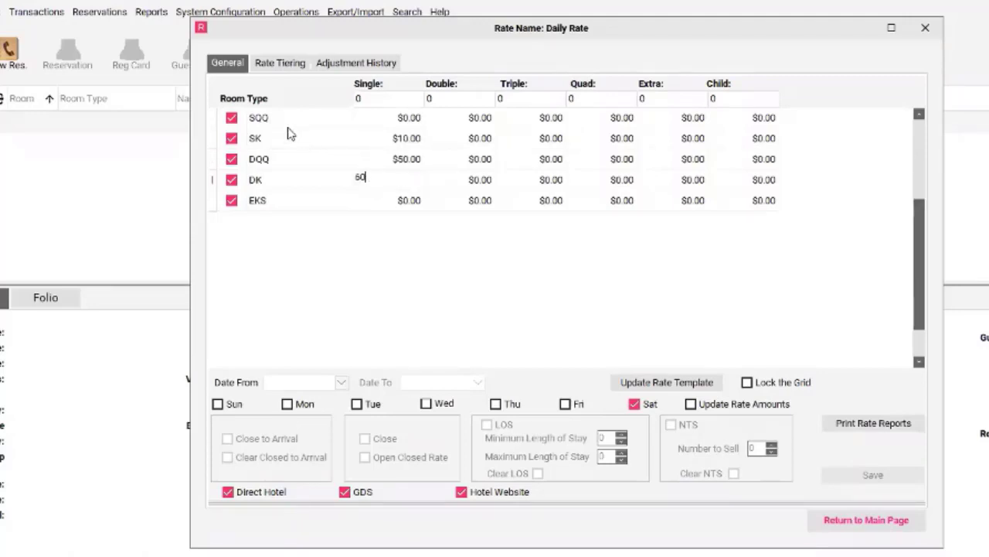
pyautogui.click(389, 206)
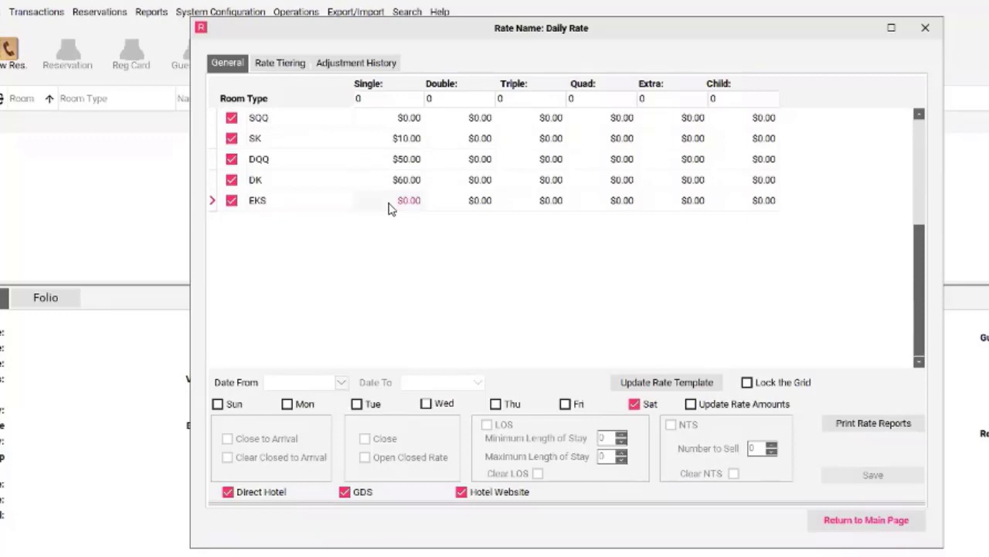
pyautogui.write('100')
# Set the Double rates to 10 for SK, 50 for DQQ, 60 for DK and 100 for EKS.
pyautogui.click(466, 143)
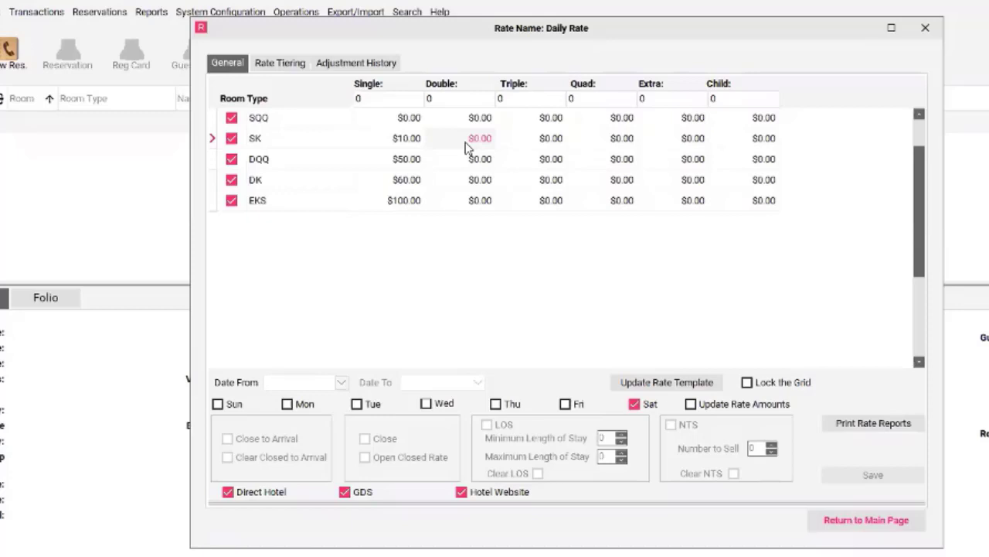
pyautogui.write('10')
pyautogui.press('Return')
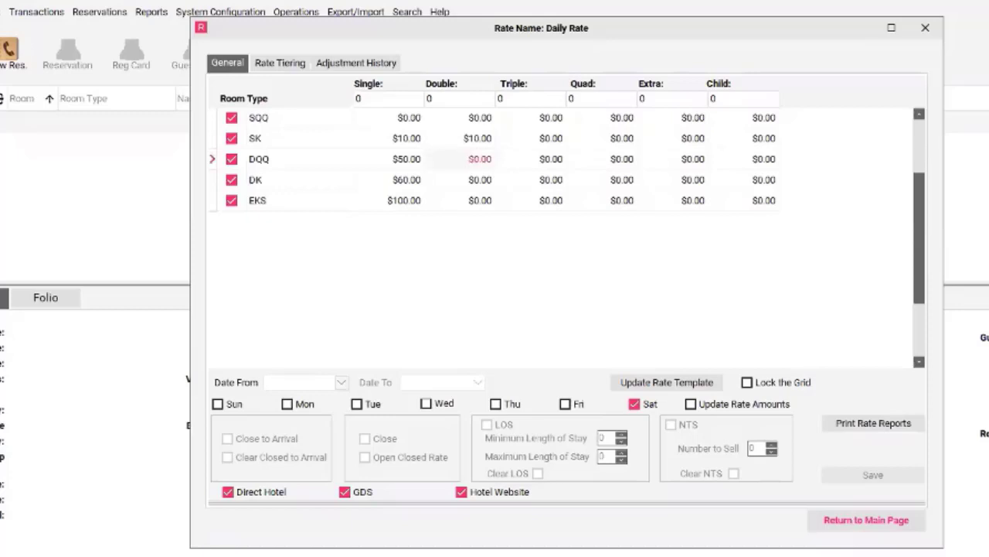
pyautogui.write('50')
pyautogui.press('Return')
pyautogui.write('60')
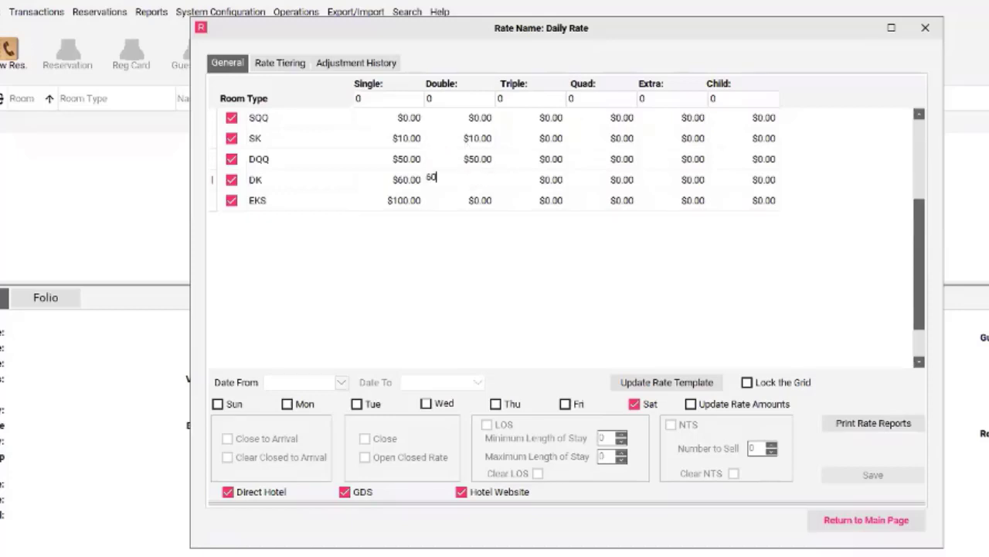
pyautogui.press('Return')
pyautogui.write('100')
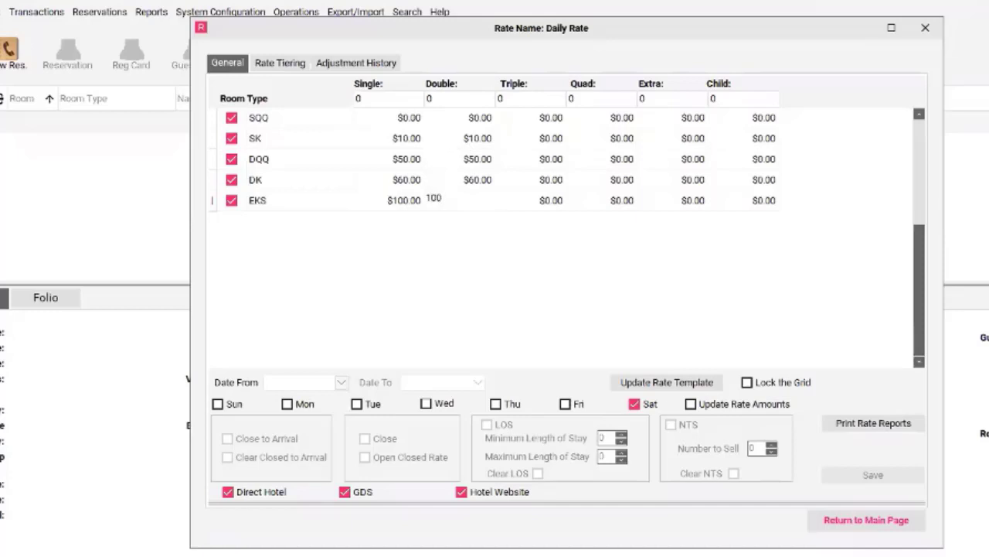
# Set the Triple rates to 10 for SQQ, 20 for SK, 60 for DQQ, 70 for DK and 110 for EKS.
pyautogui.click(553, 121)
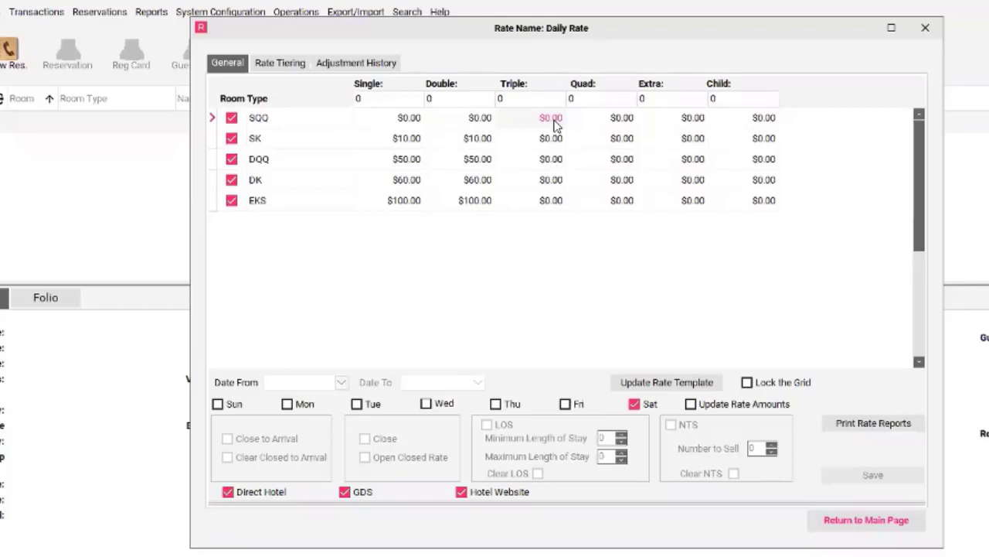
pyautogui.write('10')
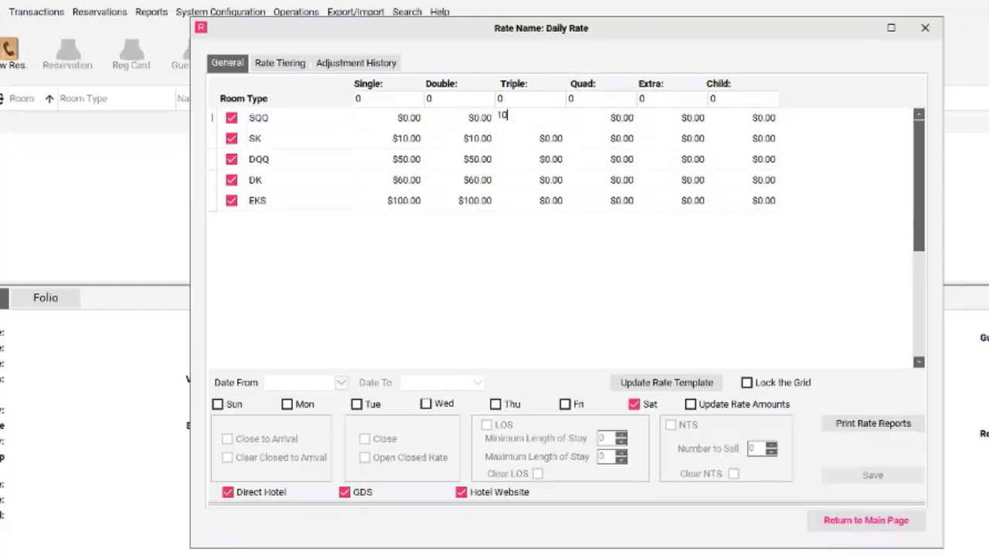
pyautogui.press('Return')
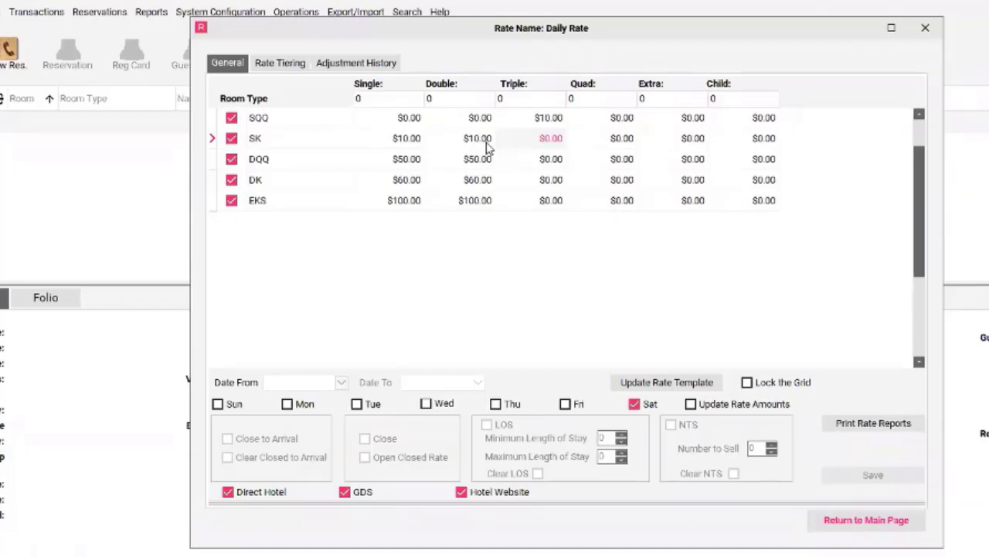
pyautogui.write('20')
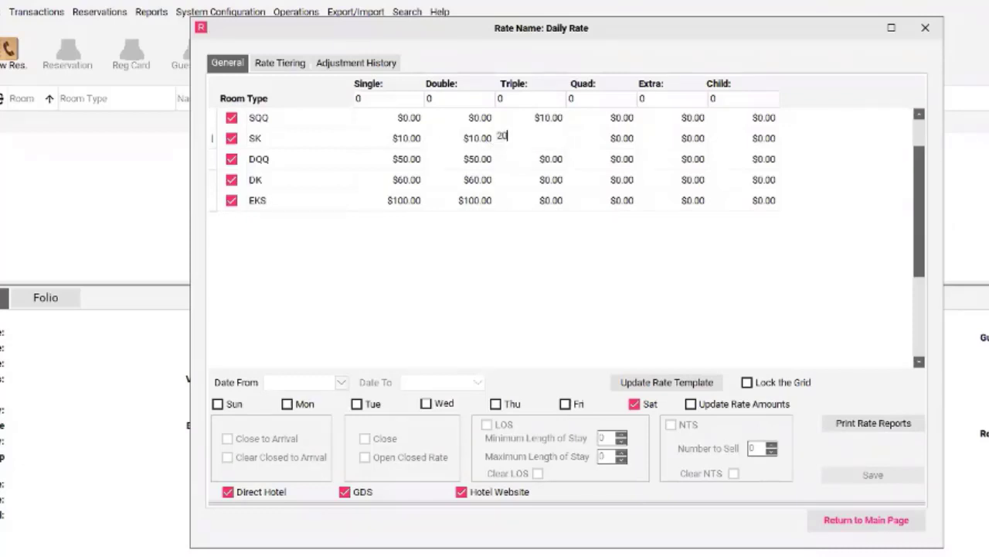
pyautogui.press('Return')
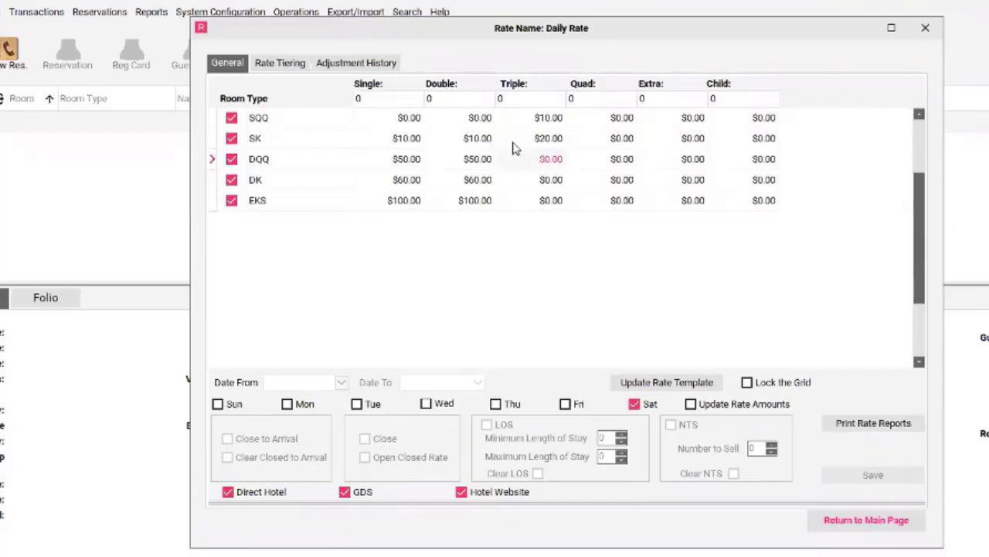
pyautogui.write('60')
pyautogui.press('Return')
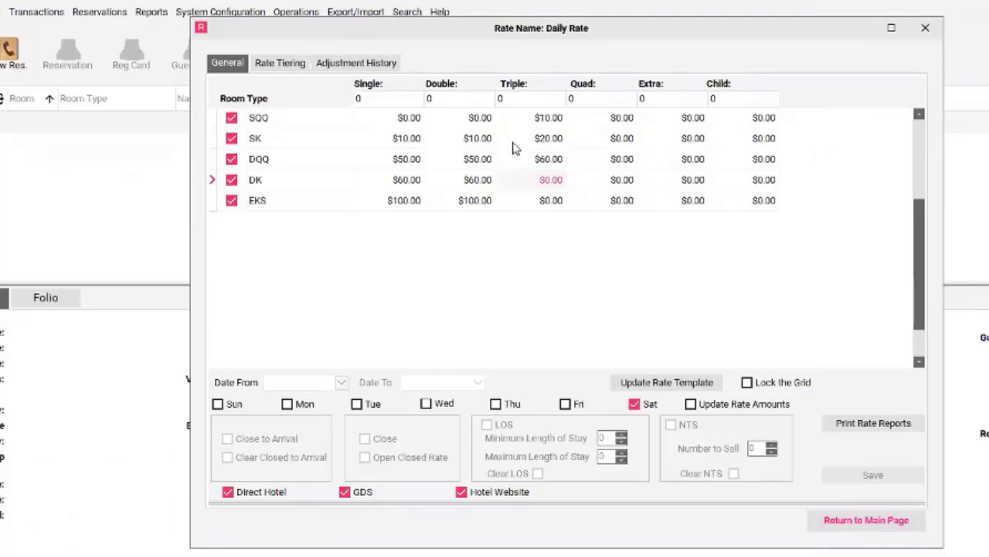
pyautogui.write('70')
pyautogui.press('Return')
pyautogui.write('110')
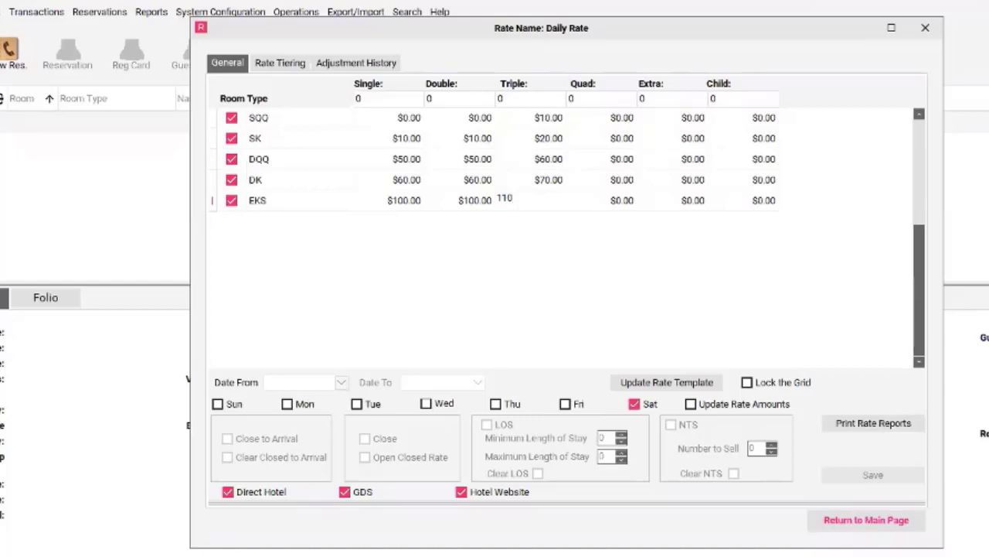
# Set the Quad rates to 20 for SQQ, 30 for SK, 70 for DQQ, 80 for DK and 120 for EKS.
pyautogui.click(590, 126)
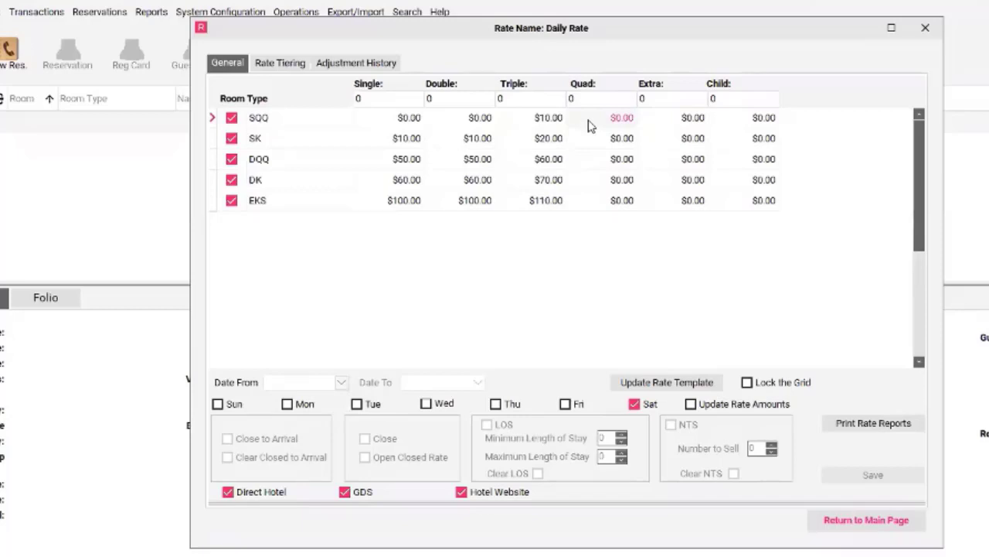
pyautogui.write('20')
pyautogui.press('Return')
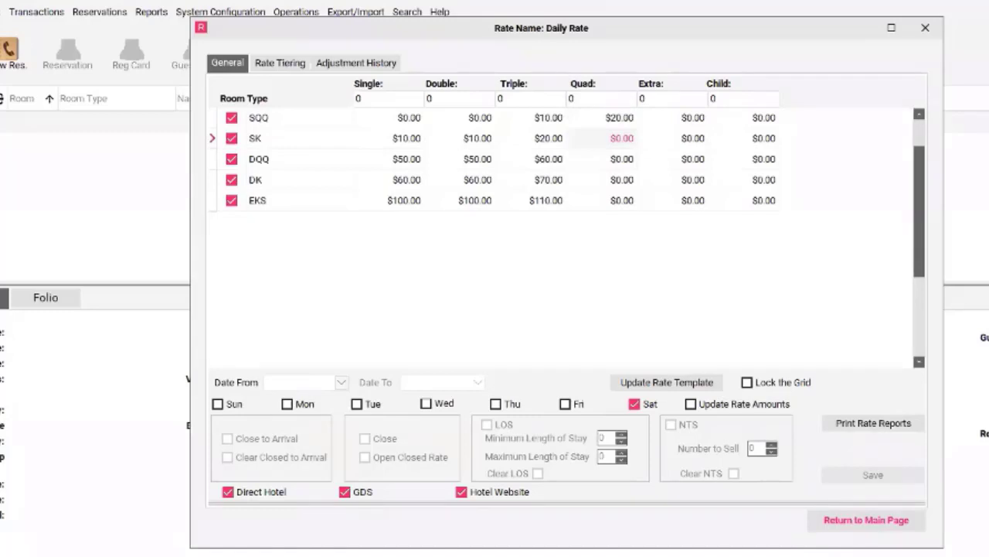
pyautogui.write('30')
pyautogui.press('Return')
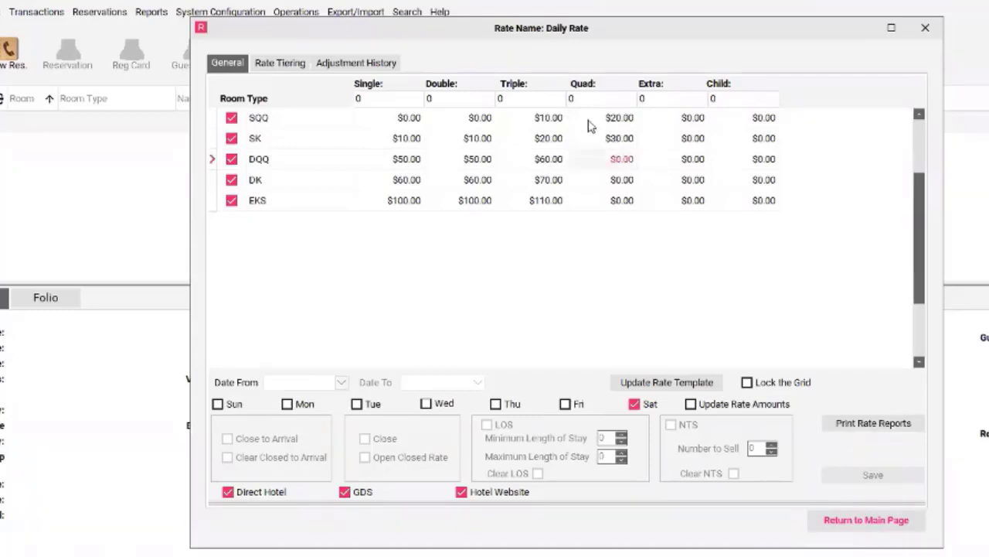
pyautogui.write('70')
pyautogui.press('Return')
pyautogui.write('80')
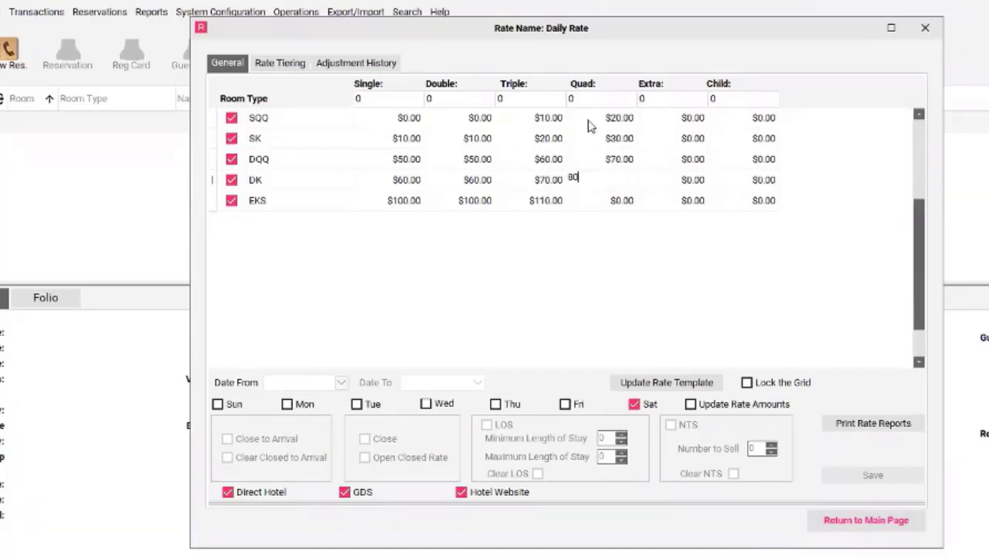
pyautogui.press('Return')
pyautogui.write('120')
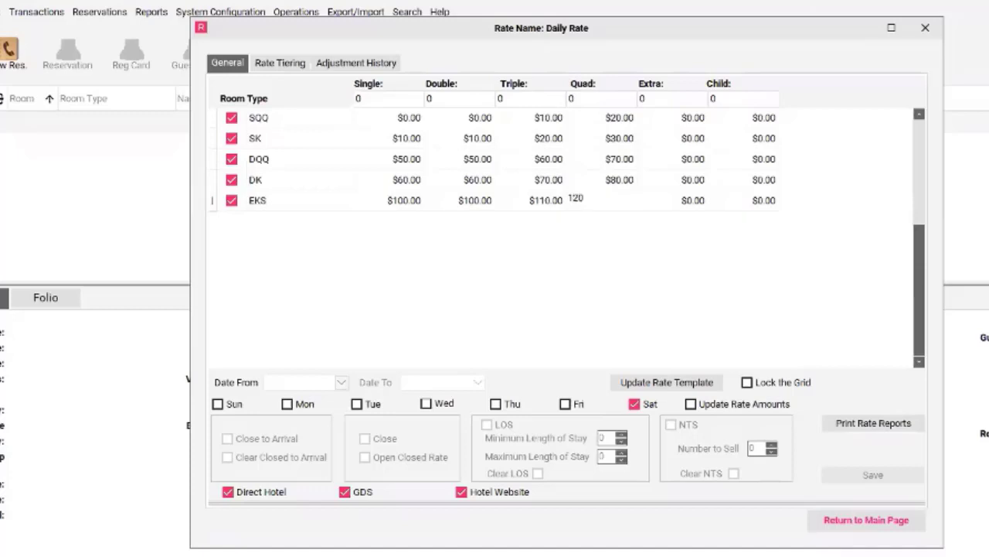
pyautogui.press('Return')
# Set the Extra rates to 10 for SQQ, SK, DQQ, DK and EKS.
pyautogui.click(660, 98)
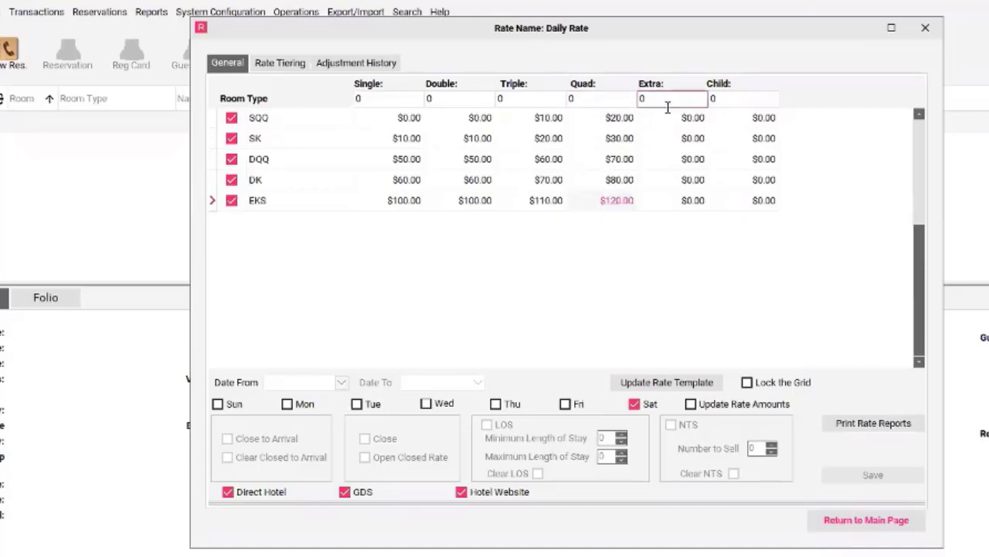
pyautogui.click(671, 125)
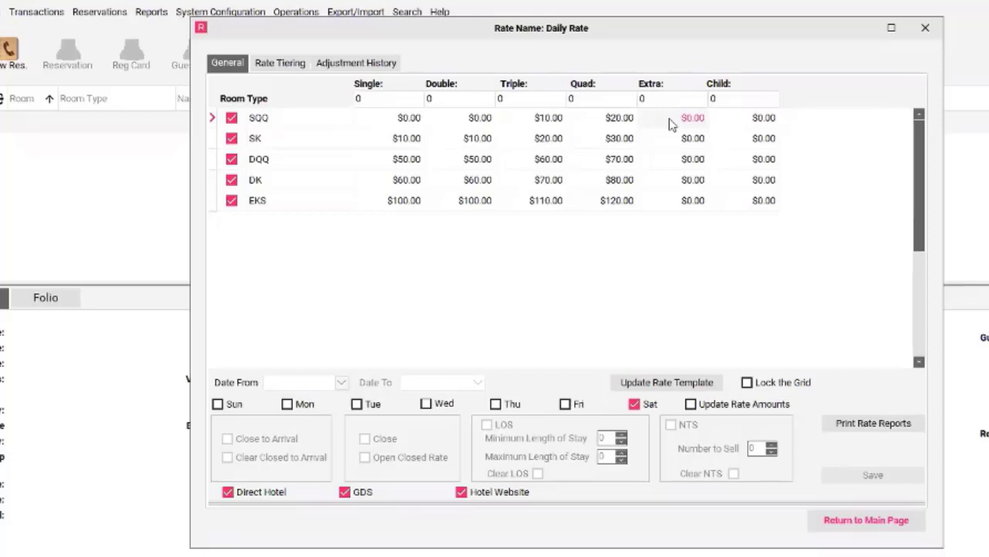
pyautogui.write('10')
pyautogui.press('Down')
pyautogui.write('10')
pyautogui.press('Down')
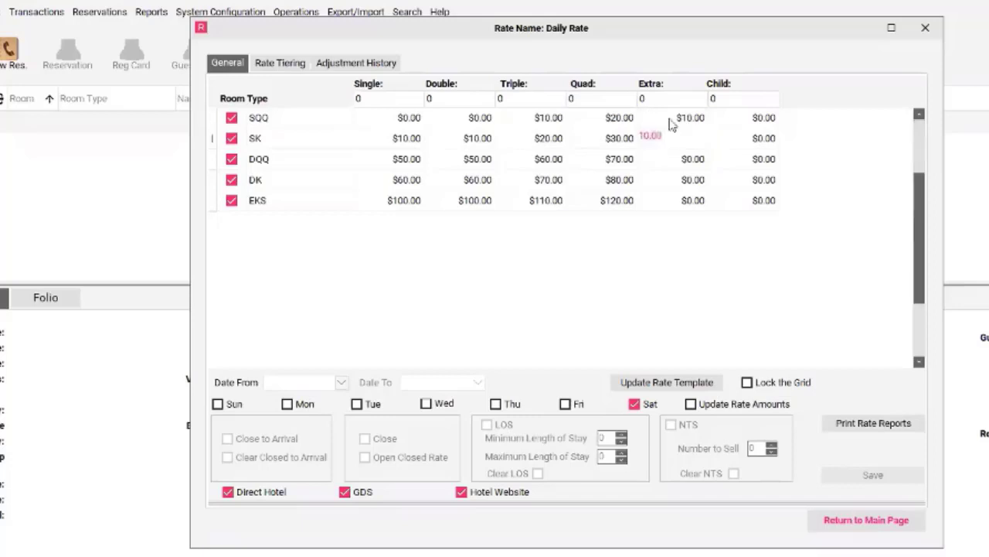
pyautogui.write('10')
pyautogui.press('Down')
pyautogui.write('10')
pyautogui.press('Down')
pyautogui.write('10')
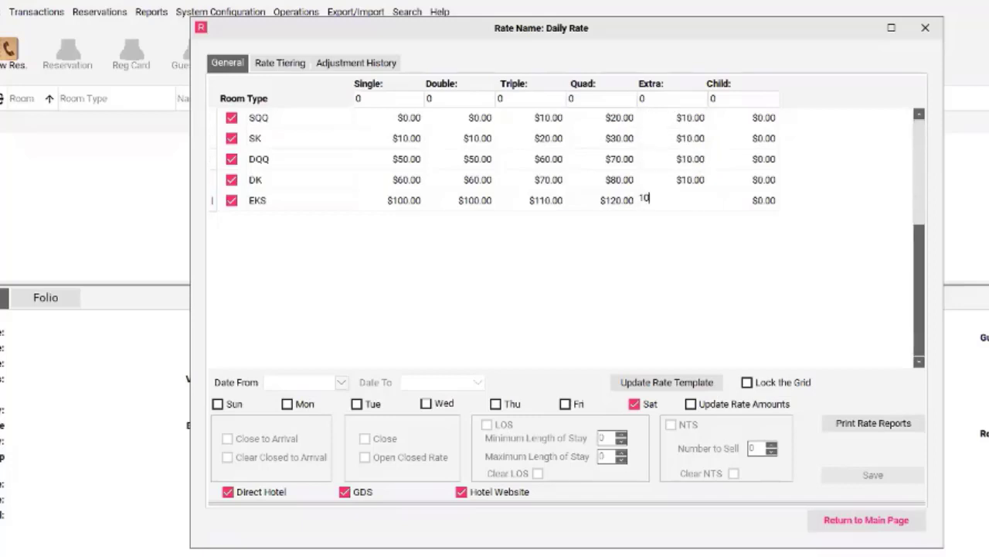
pyautogui.press('Down')
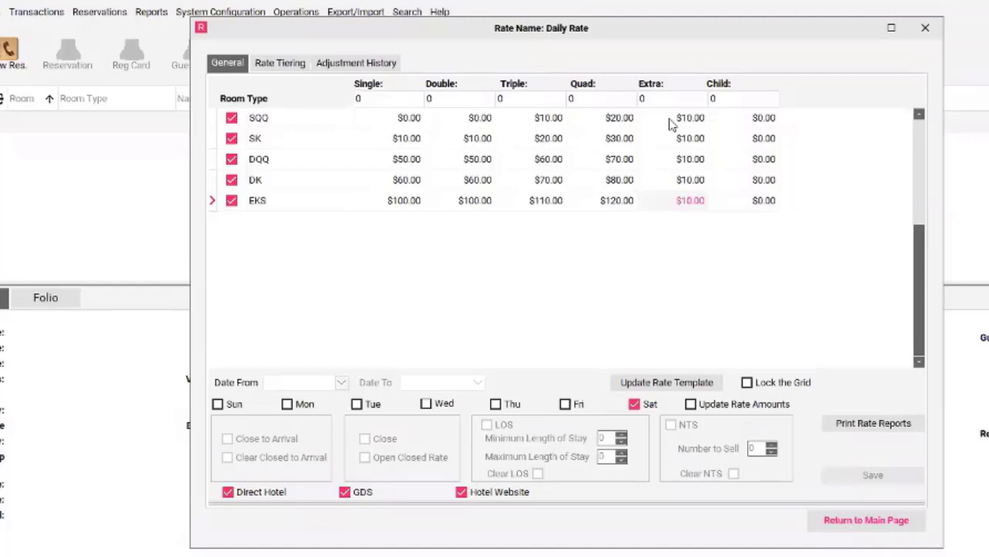
pyautogui.click(673, 122)
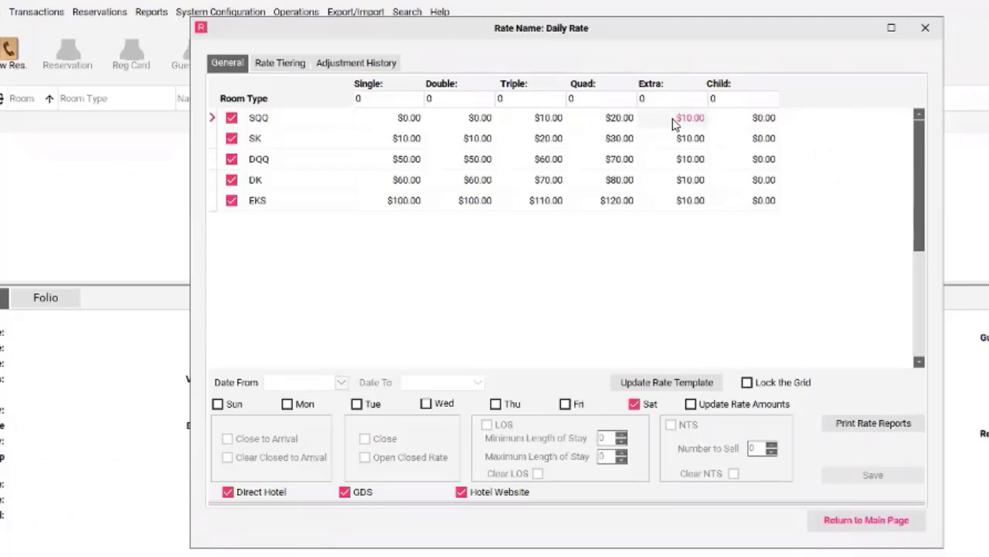
# Update the rate template with the entered room-type differentials and lock the grid.
pyautogui.click(666, 382)
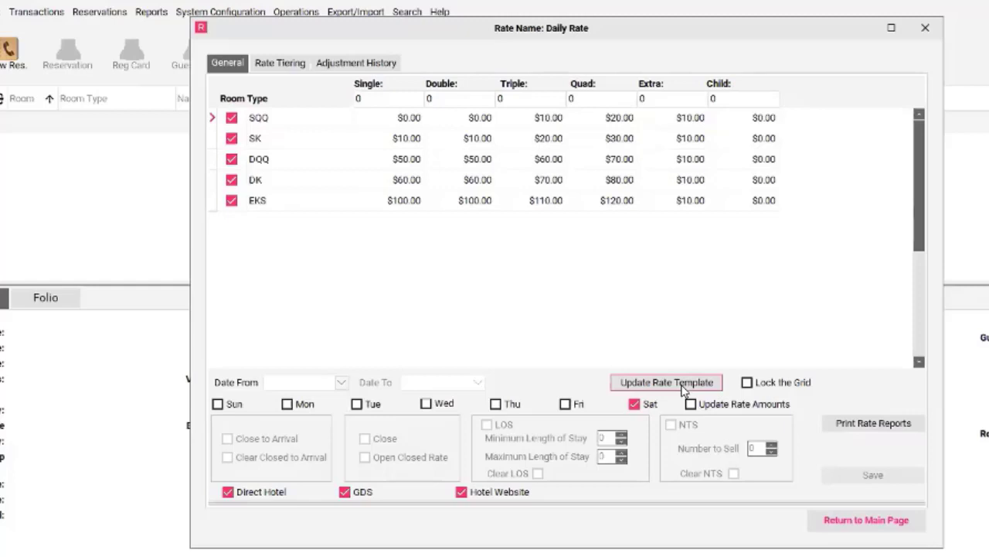
pyautogui.click(746, 382)
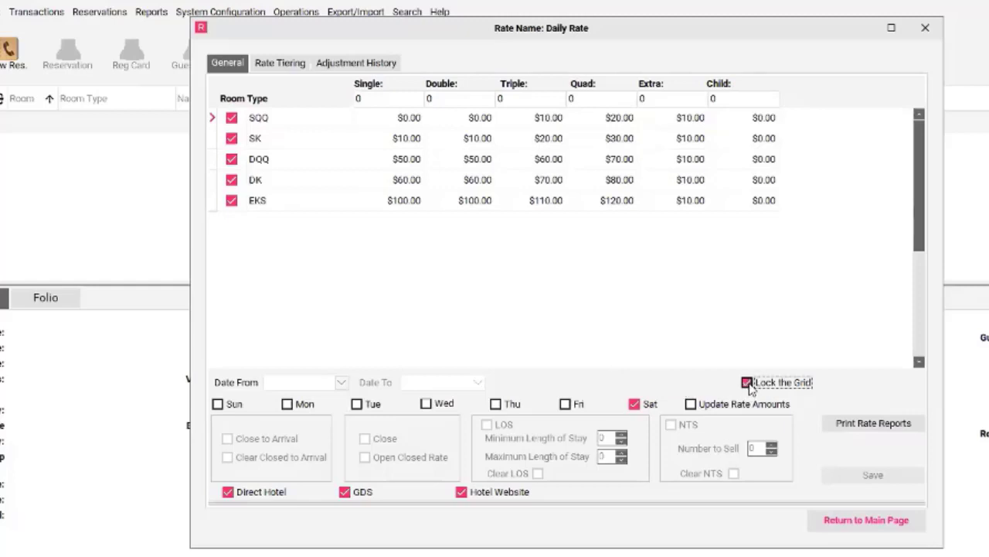
pyautogui.click(493, 165)
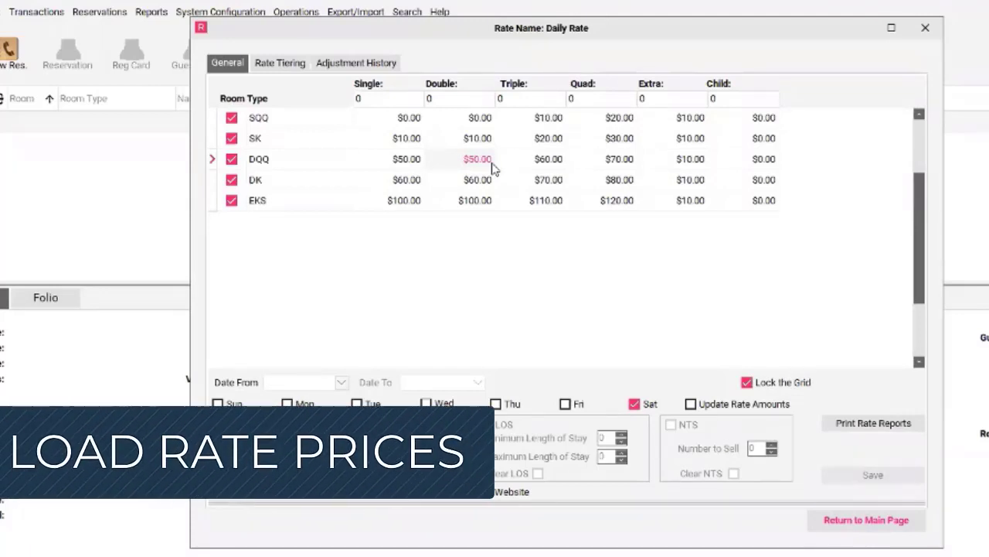
# Enter a base amount of 100 for Single, Double, Triple and Quad across all room types.
pyautogui.click(367, 98)
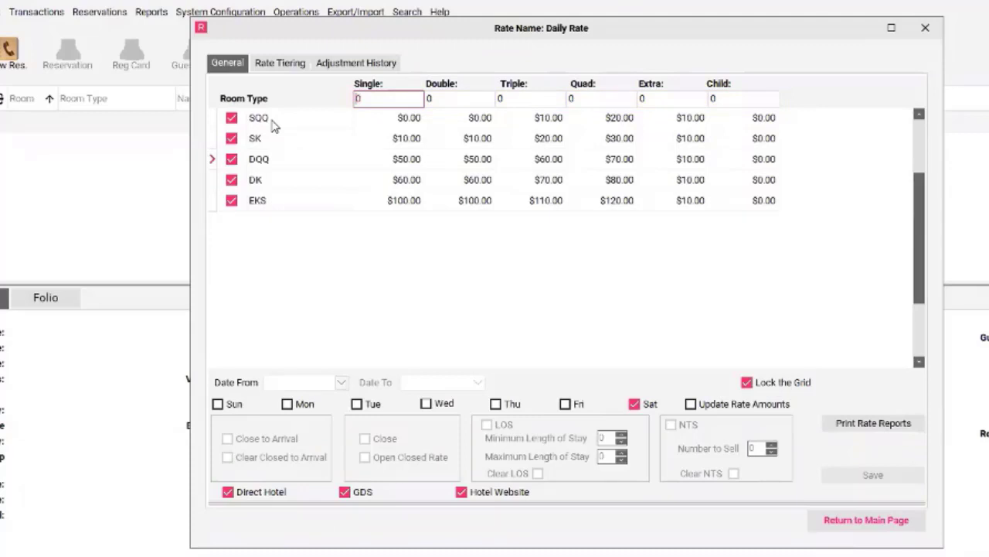
pyautogui.write('100')
pyautogui.press('Tab')
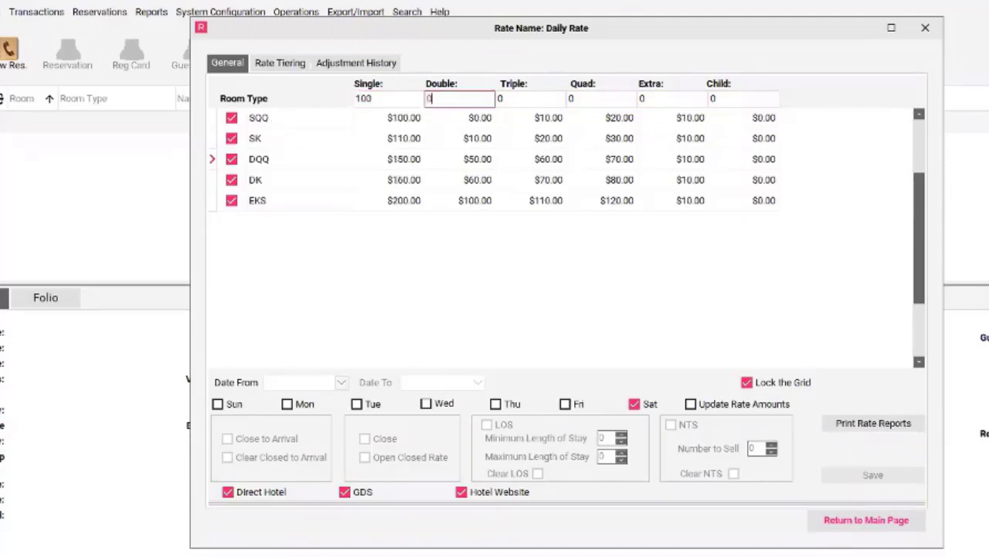
pyautogui.write('100')
pyautogui.press('Tab')
pyautogui.write('100')
pyautogui.press('Tab')
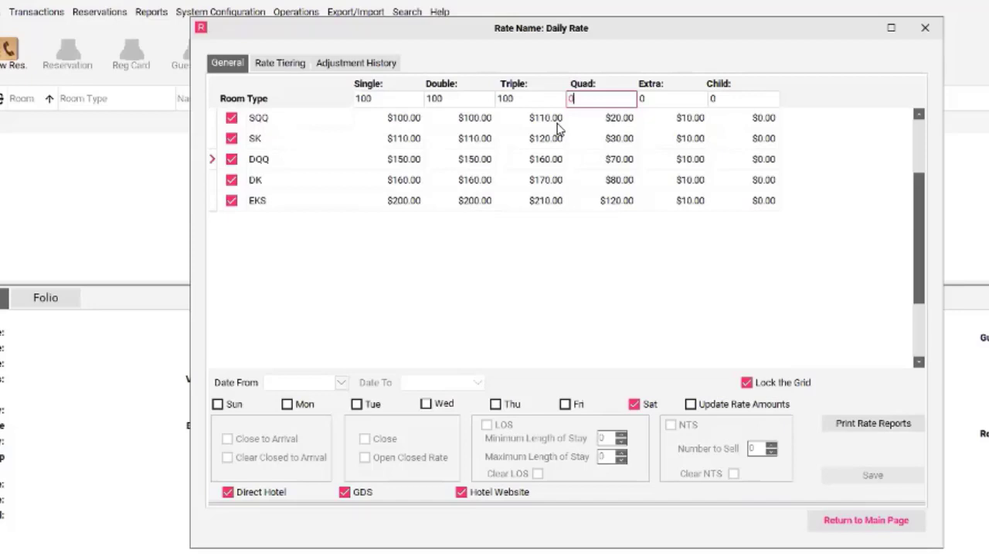
pyautogui.write('100')
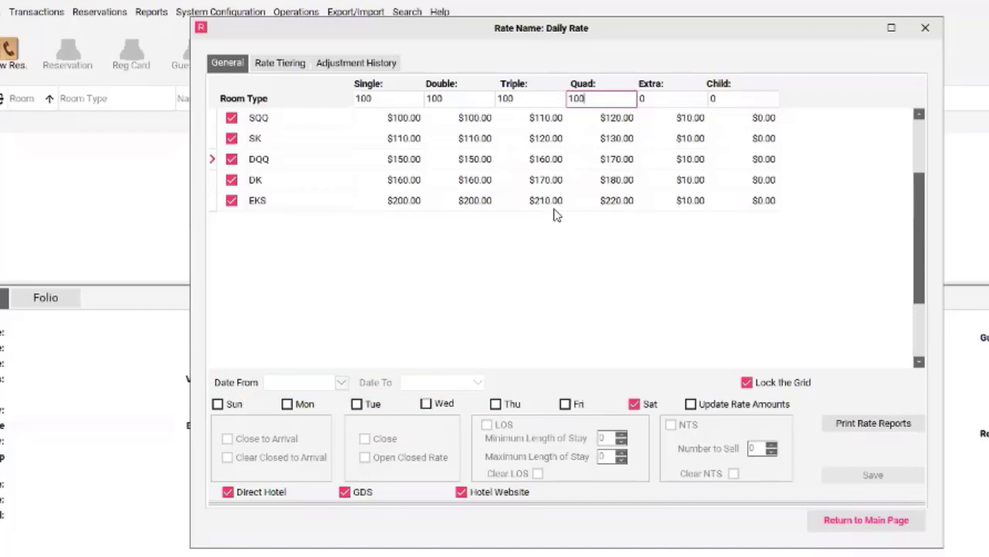
# Set the date range from 2022-04-20 to 2022-05-15 and exclude Friday and Saturday.
pyautogui.click(342, 382)
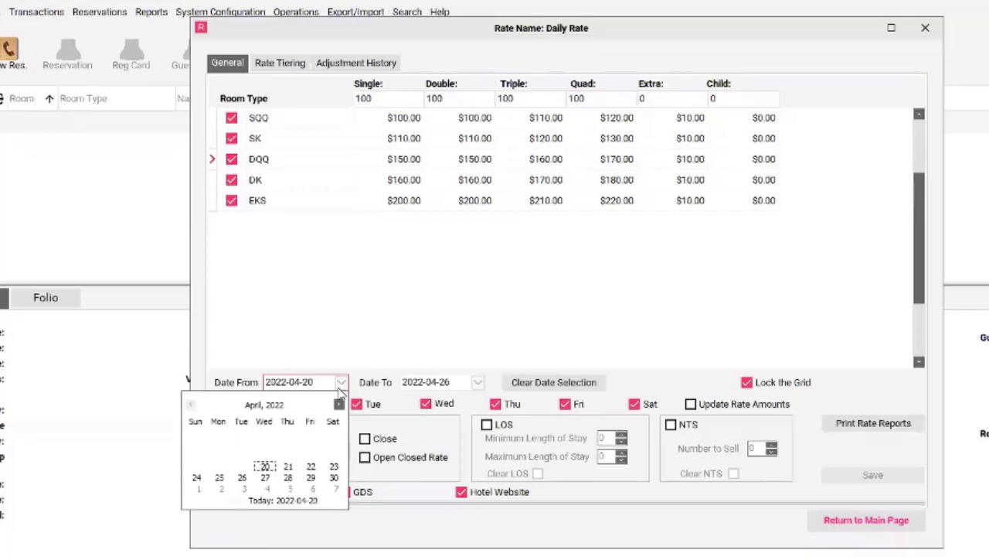
pyautogui.click(265, 469)
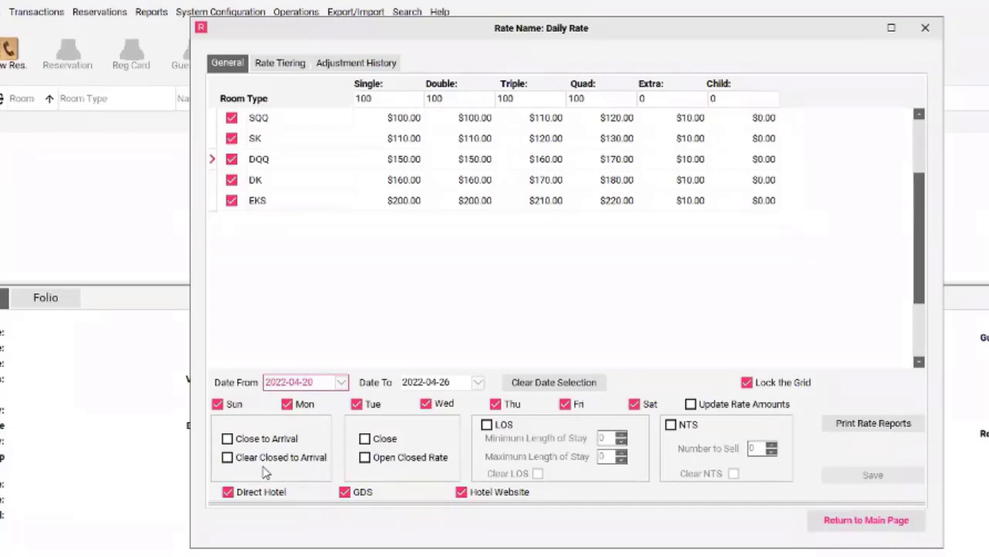
pyautogui.click(478, 382)
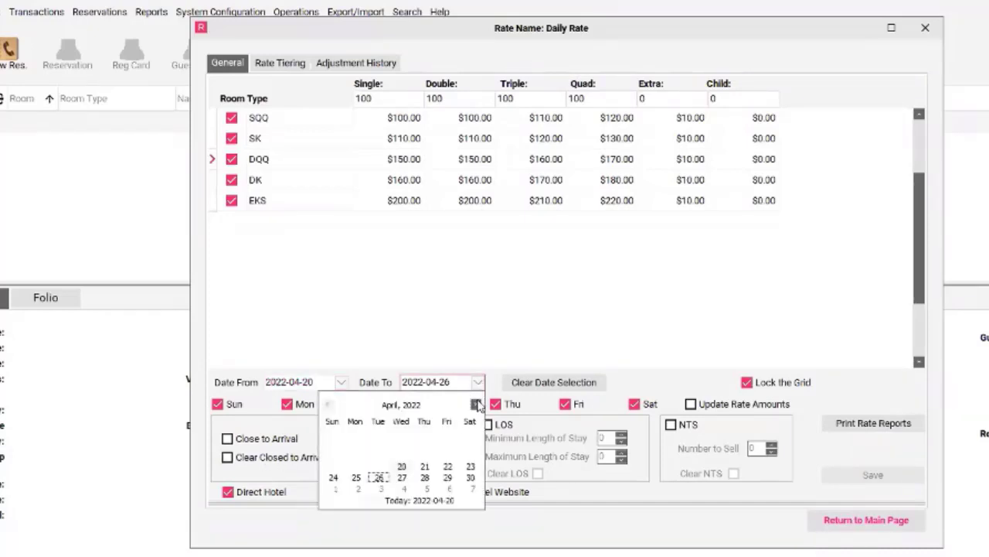
pyautogui.click(476, 405)
pyautogui.click(333, 457)
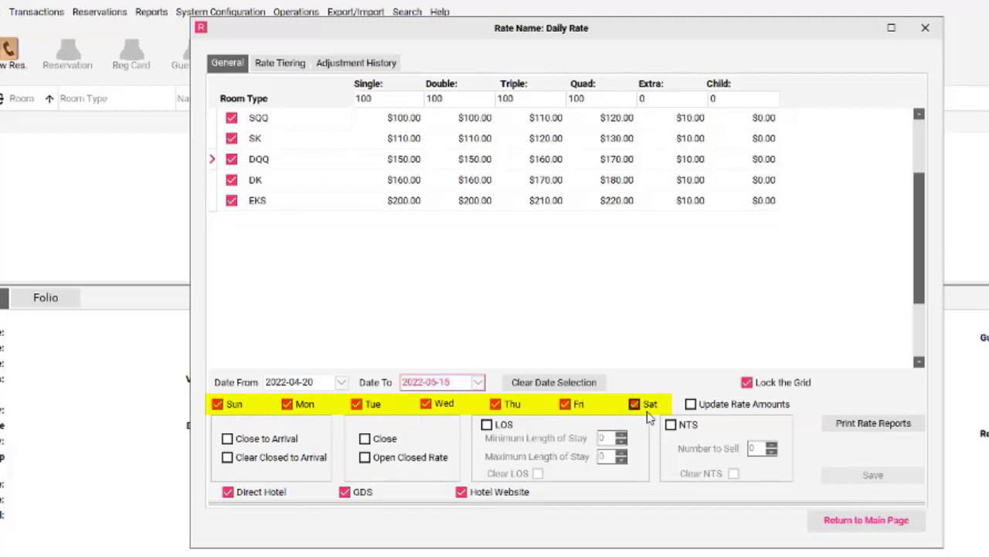
pyautogui.click(566, 405)
pyautogui.click(634, 405)
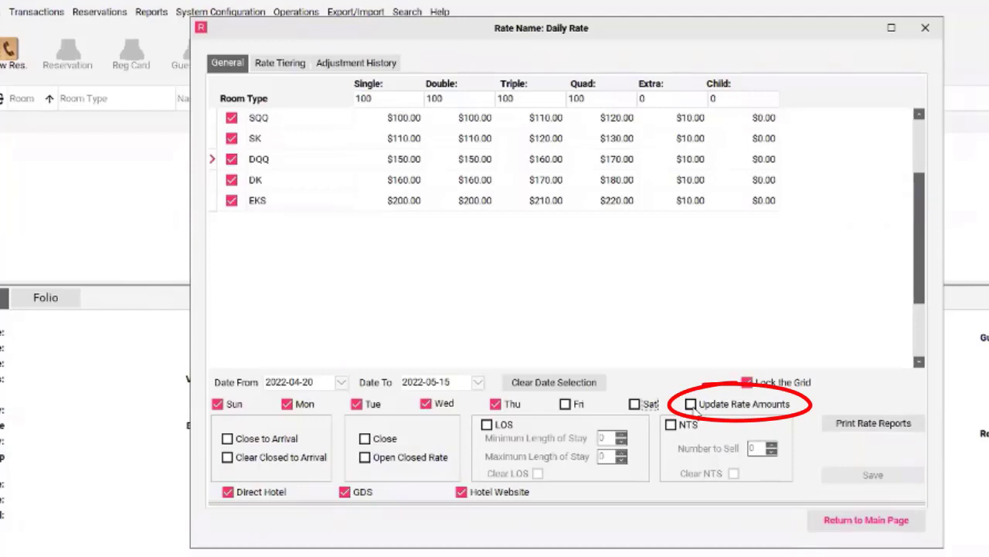
# Enable Update Rate Amounts, then save and confirm the Sunday-to-Thursday rates.
pyautogui.click(691, 405)
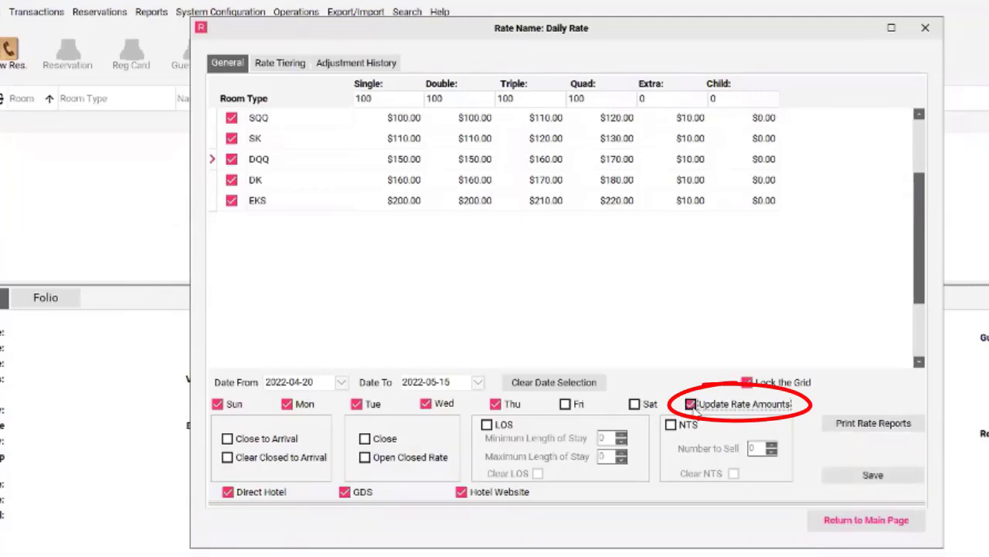
pyautogui.click(691, 405)
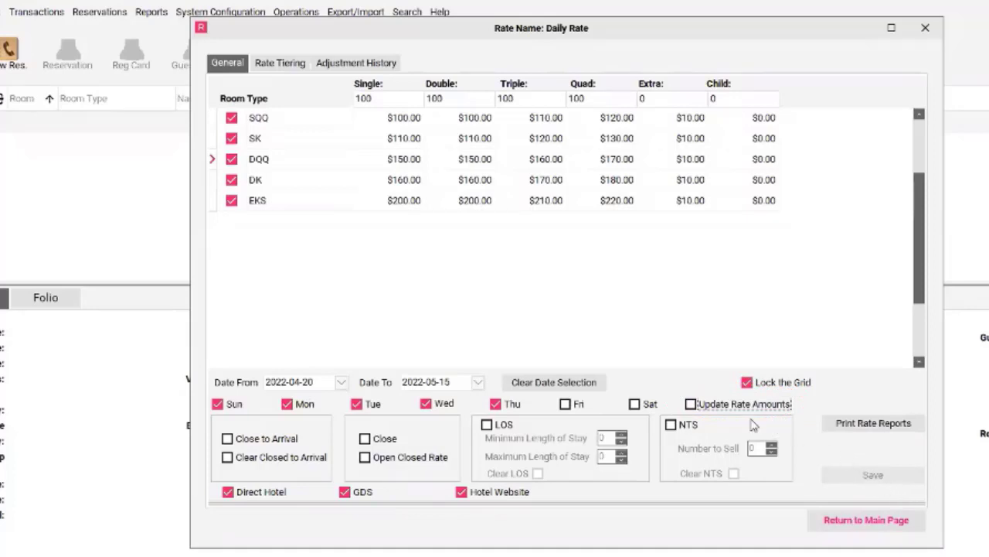
pyautogui.click(692, 406)
pyautogui.click(873, 475)
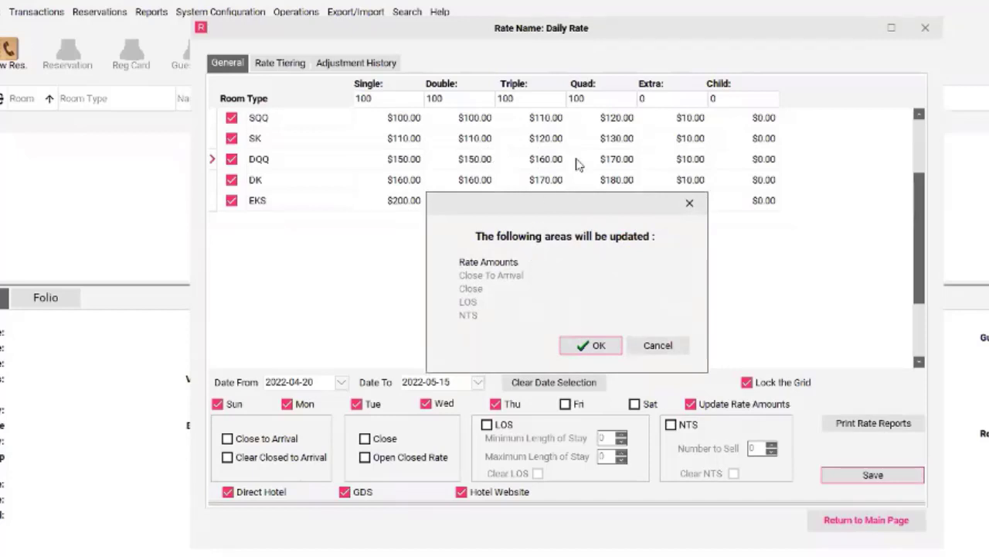
pyautogui.click(596, 346)
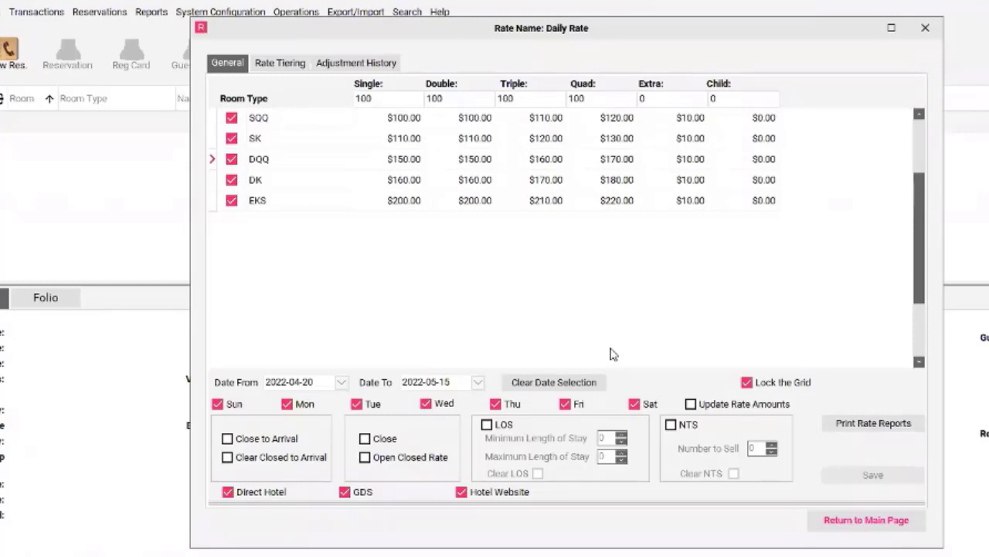
# Change the base amounts for Single, Double, Triple and Quad to 120.
pyautogui.click(373, 99)
pyautogui.write('1220')
pyautogui.press('BackSpace')
pyautogui.press('BackSpace')
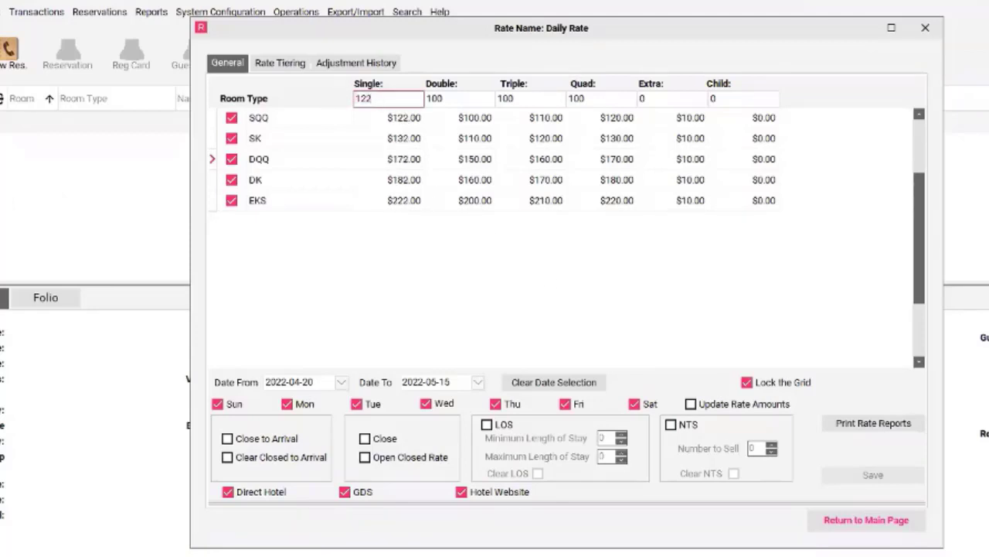
pyautogui.write('0')
pyautogui.press('Tab')
pyautogui.write('120')
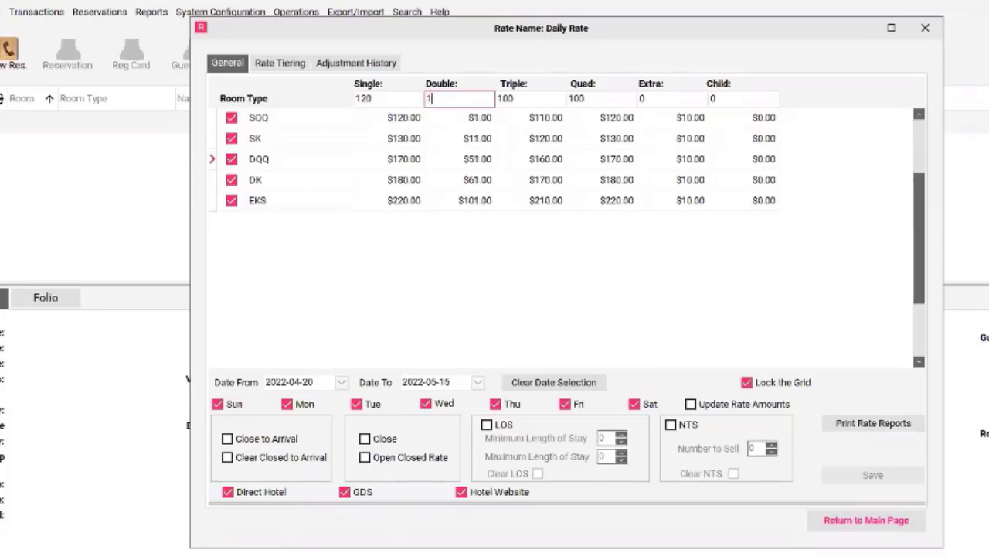
pyautogui.press('Tab')
pyautogui.write('120')
pyautogui.press('Tab')
pyautogui.write('120')
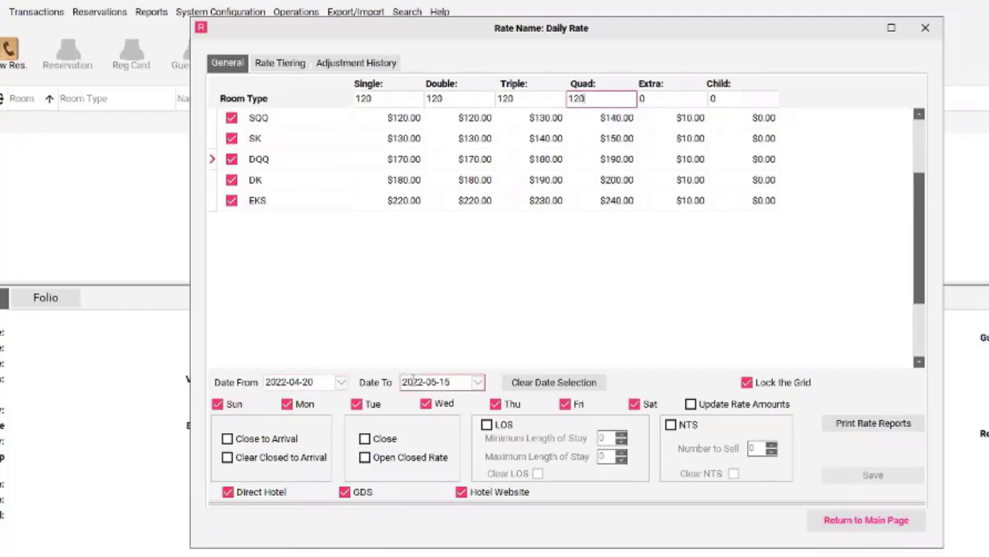
# Exclude Sunday through Thursday so that only Friday and Saturday are selected for the date range.
pyautogui.click(219, 405)
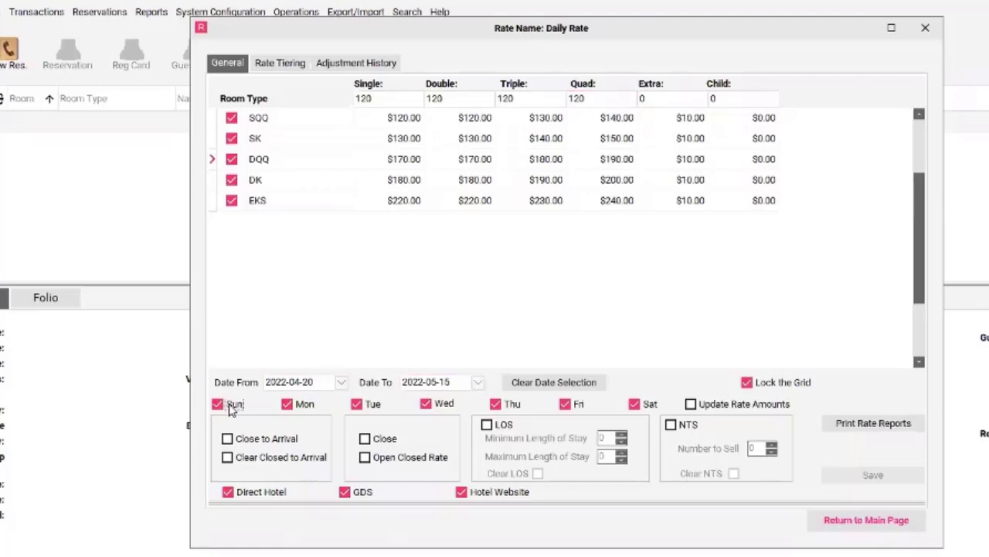
pyautogui.click(287, 404)
pyautogui.click(358, 404)
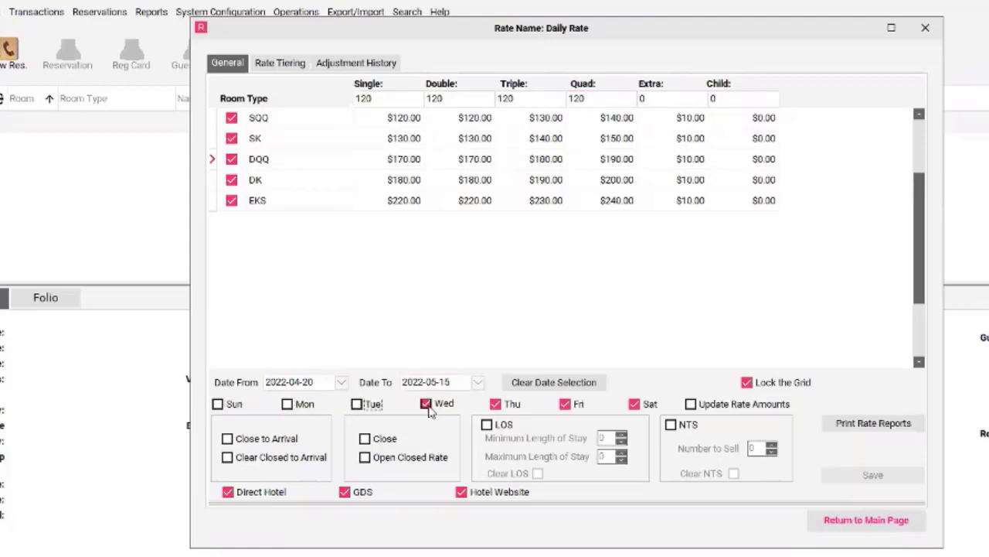
pyautogui.click(426, 404)
pyautogui.click(496, 404)
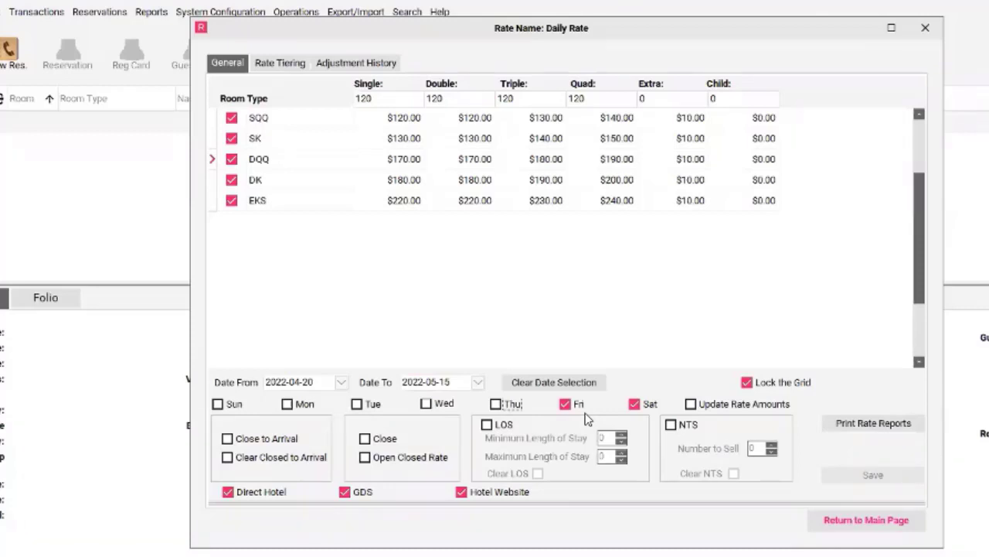
# Save and confirm the Friday and Saturday rates with Update Rate Amounts enabled.
pyautogui.click(691, 404)
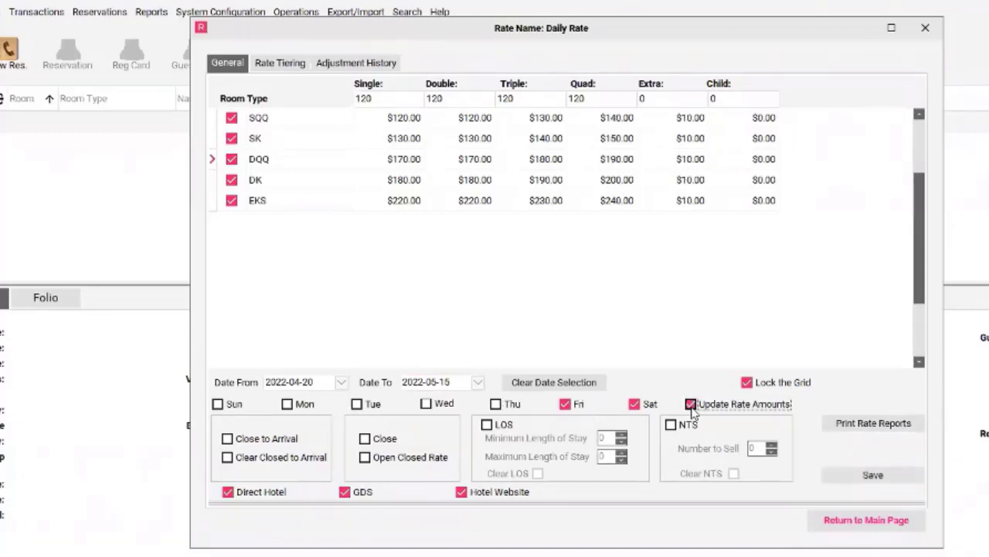
pyautogui.click(878, 475)
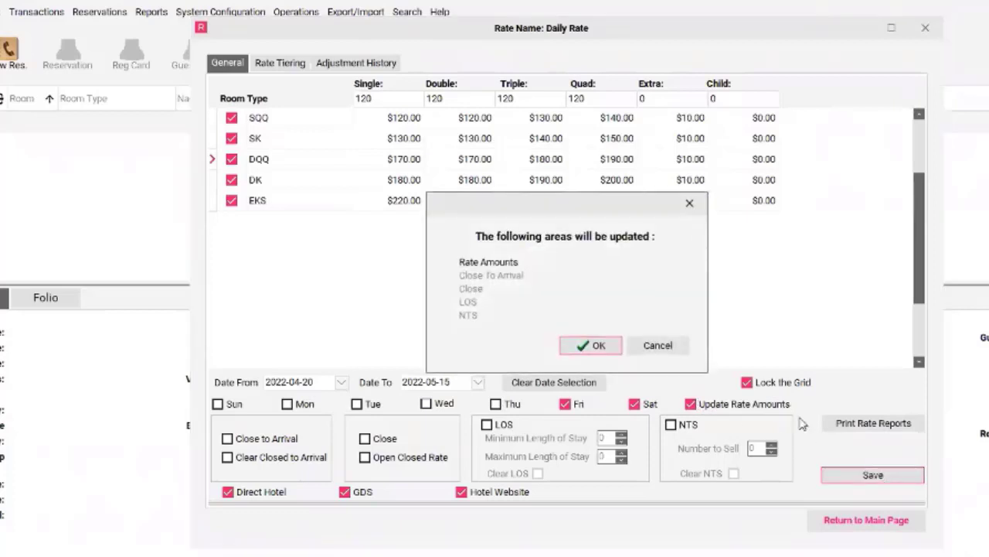
pyautogui.click(598, 346)
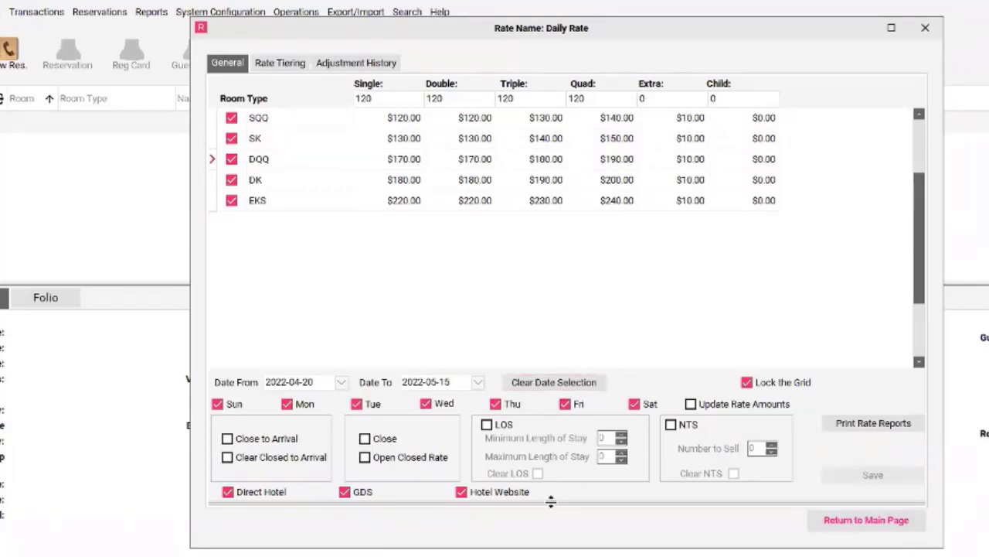
# Show the SQQ Hotel Direct rates in the rate calendar and view the rate details for April 22, 2022.
pyautogui.moveTo(550, 500)
pyautogui.mouseDown()
pyautogui.moveTo(551, 480)
pyautogui.moveTo(514, 439)
pyautogui.moveTo(501, 208)
pyautogui.moveTo(473, 116)
pyautogui.mouseUp()
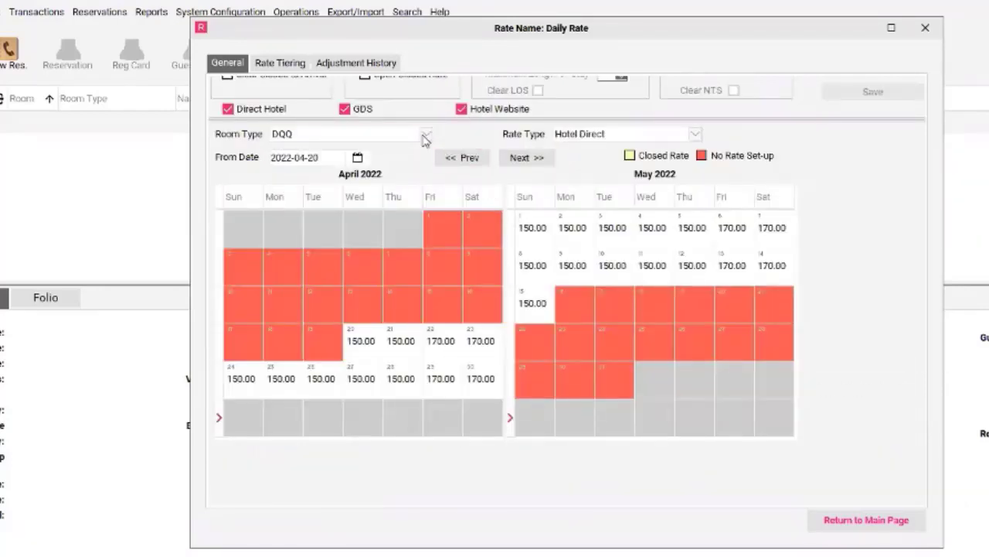
pyautogui.click(348, 136)
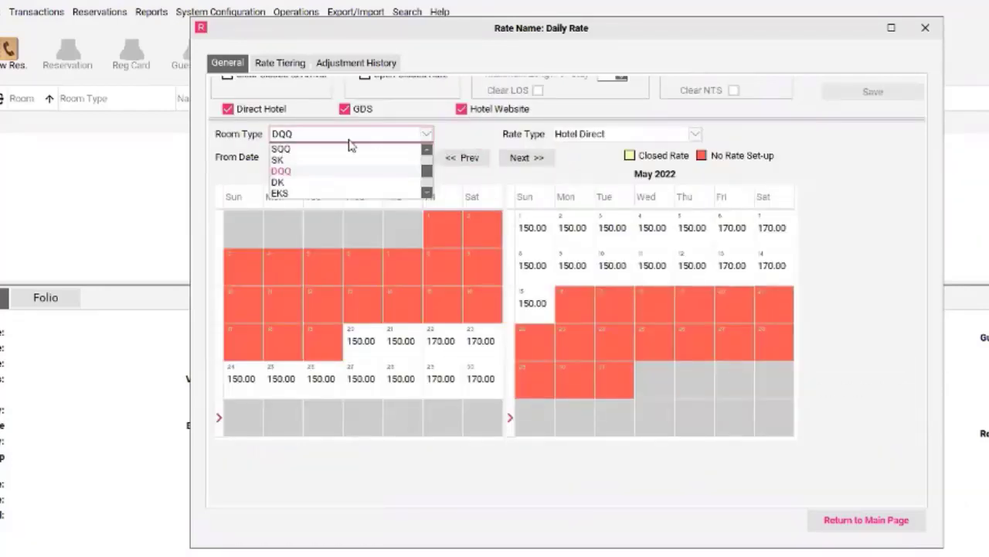
pyautogui.click(278, 149)
pyautogui.click(582, 134)
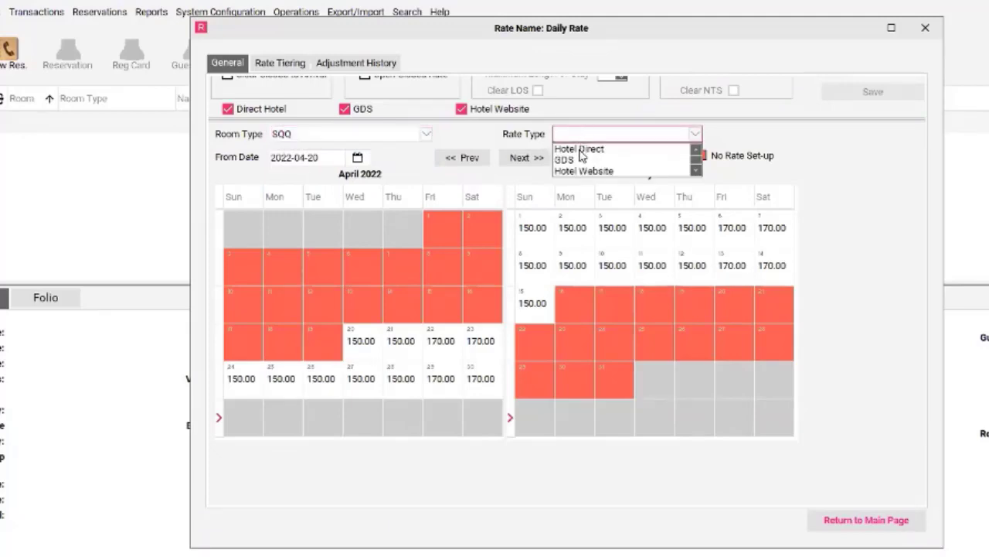
pyautogui.click(582, 151)
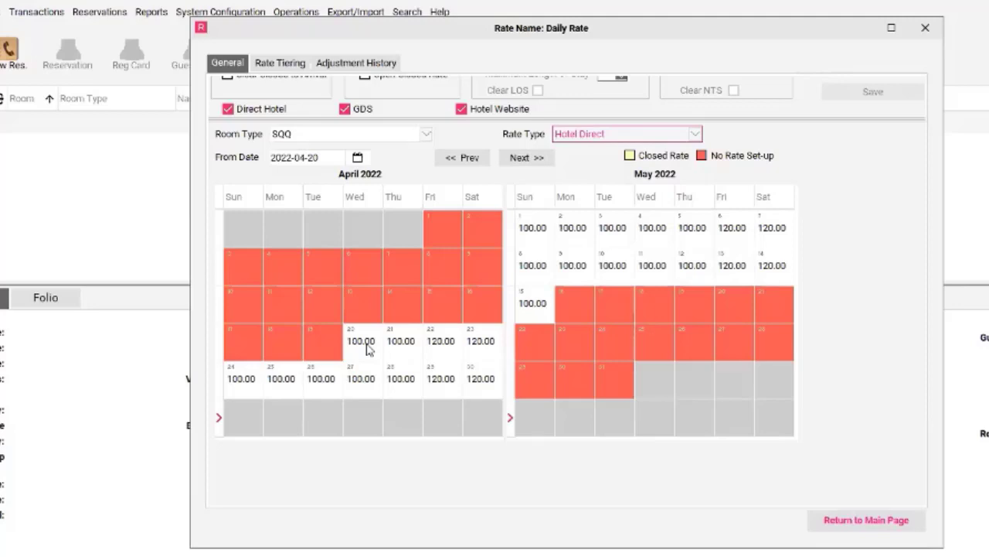
pyautogui.doubleClick(452, 354)
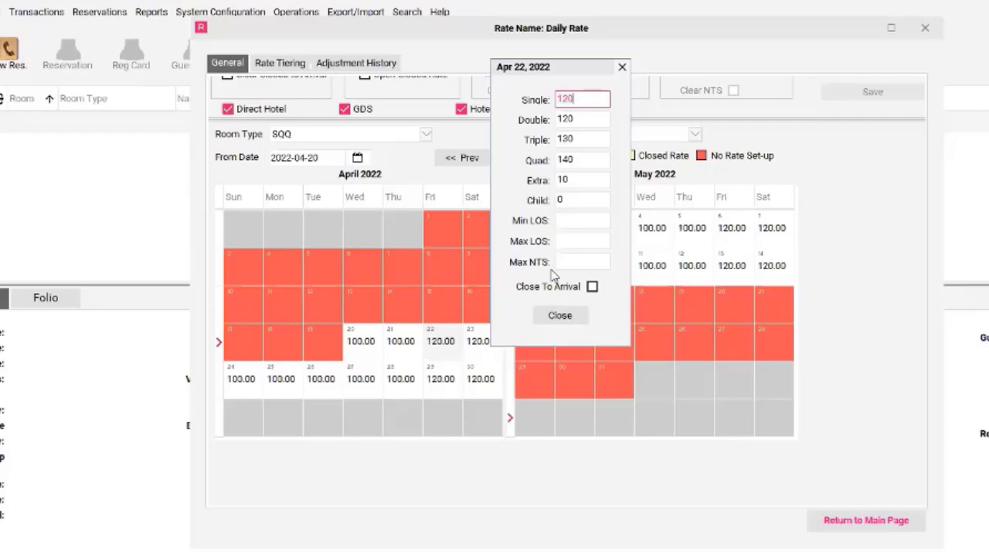
pyautogui.click(565, 317)
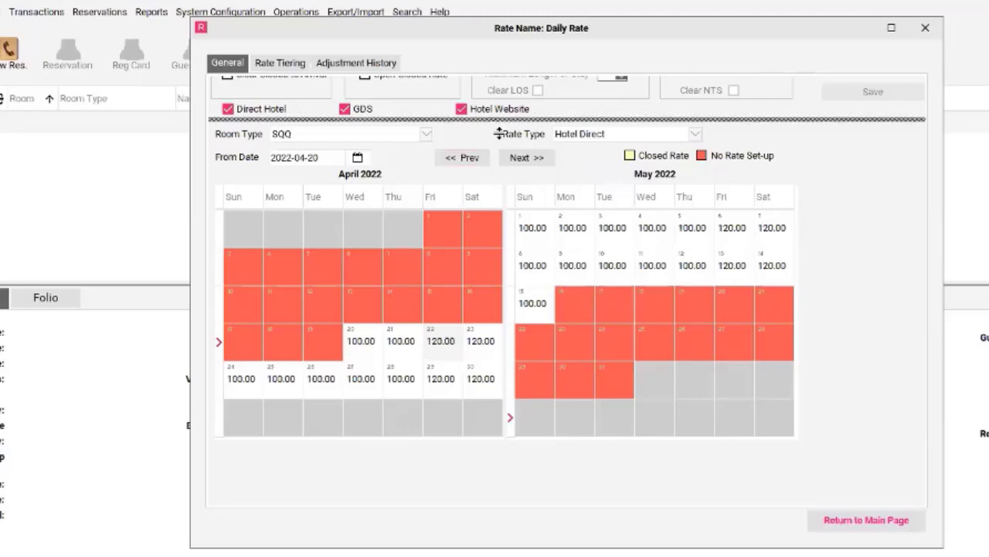
# Change the base amounts for Single, Double, Triple and Quad to 90.
pyautogui.moveTo(499, 132)
pyautogui.mouseDown()
pyautogui.moveTo(526, 274)
pyautogui.moveTo(522, 469)
pyautogui.mouseUp()
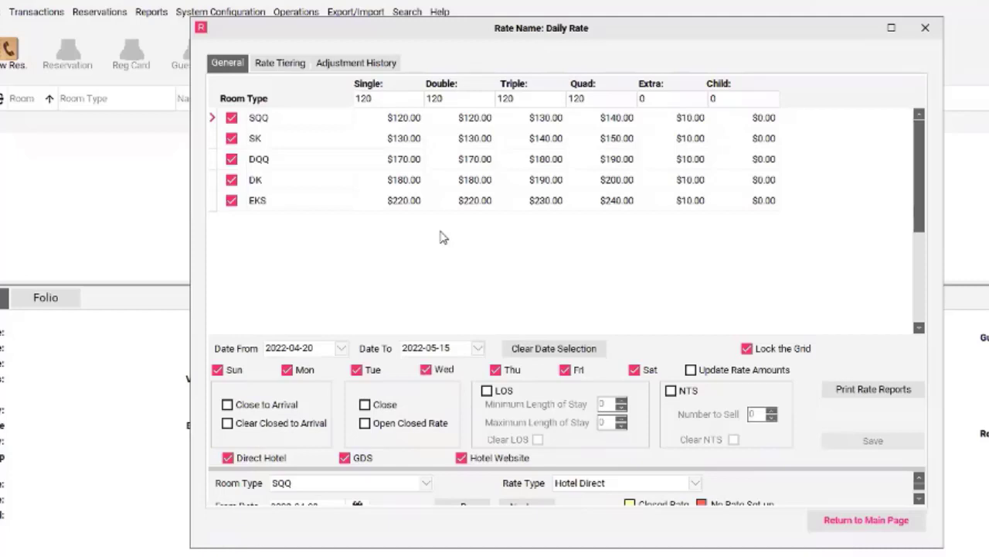
pyautogui.click(334, 99)
pyautogui.write('90')
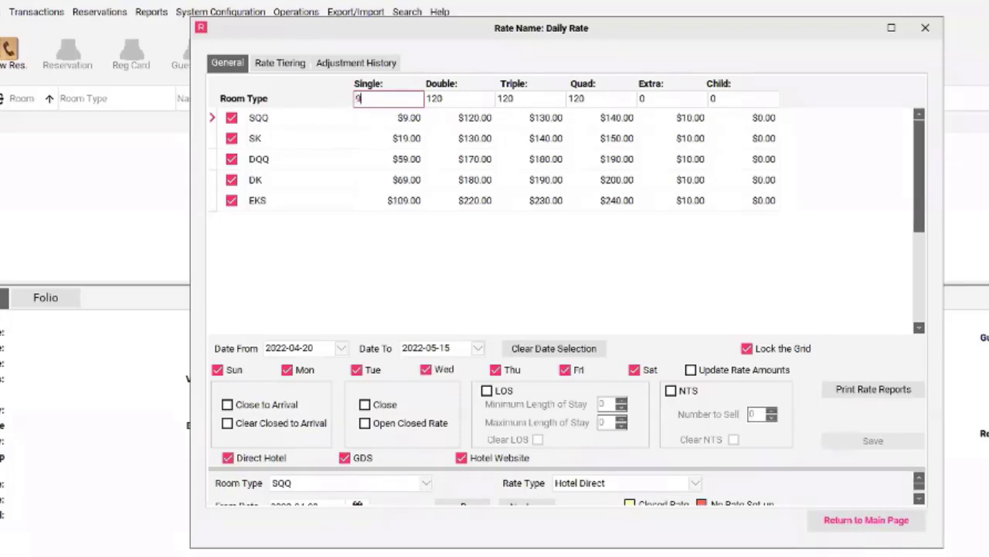
pyautogui.press('Tab')
pyautogui.write('90')
pyautogui.press('Tab')
pyautogui.write('90')
pyautogui.press('Tab')
pyautogui.write('90')
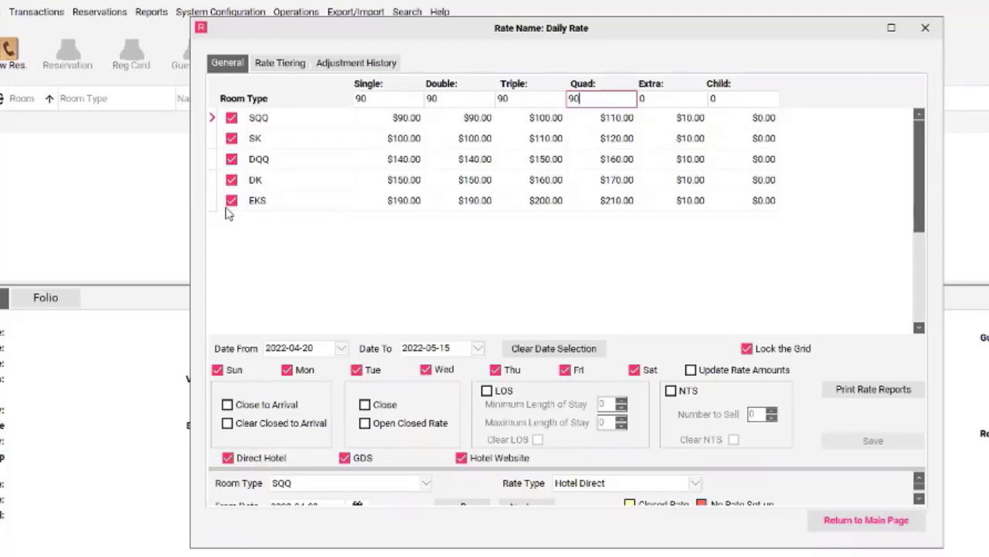
# Unlock the grid, exclude the EKS room type from the update, and lock the grid again.
pyautogui.click(746, 349)
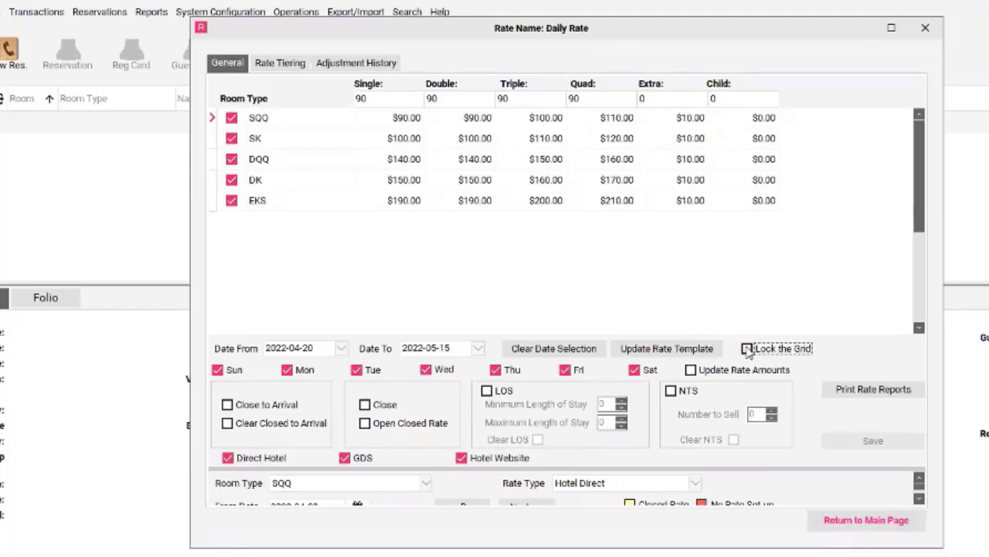
pyautogui.click(232, 200)
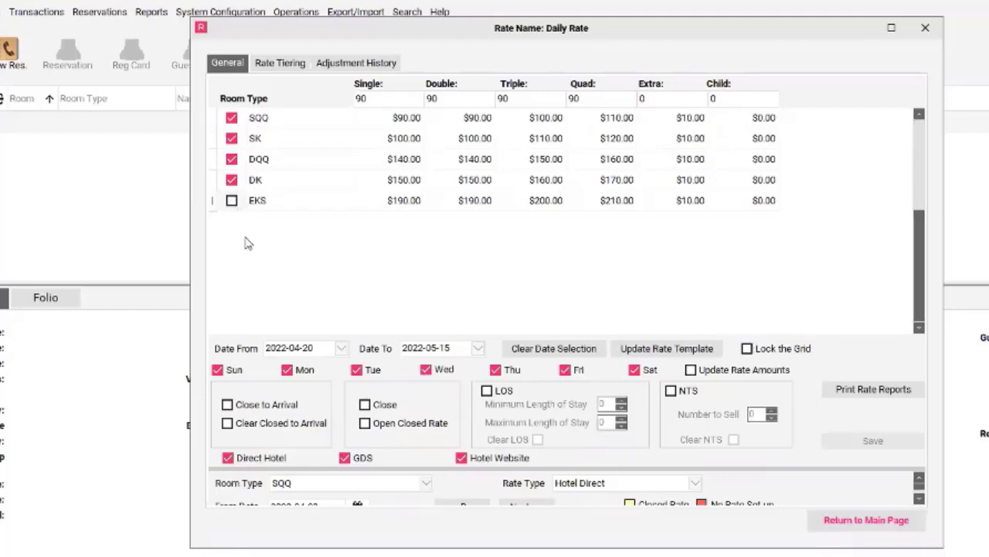
pyautogui.click(747, 349)
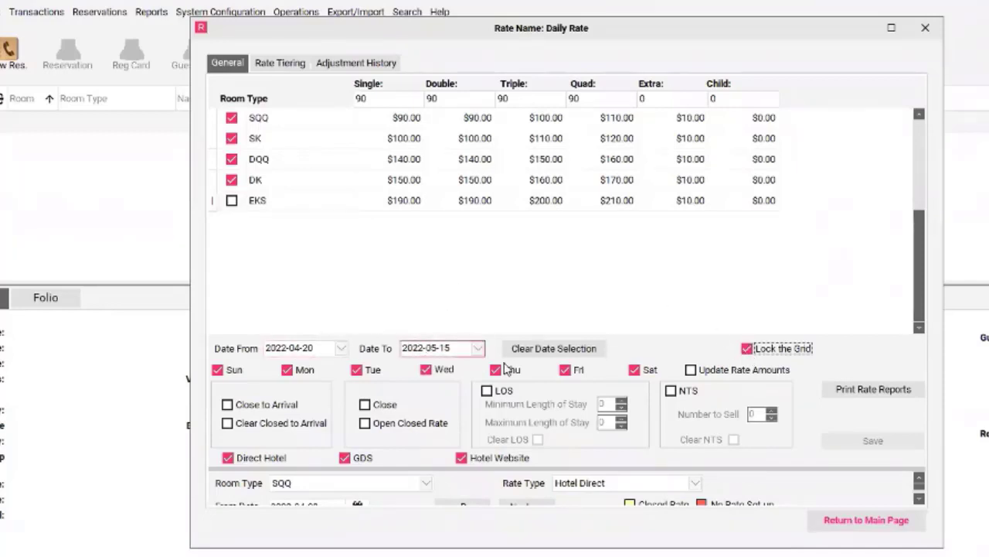
# Exclude Friday and Saturday and restrict the update to the Direct Hotel channel, leaving out GDS and Hotel Website.
pyautogui.click(566, 370)
pyautogui.click(634, 371)
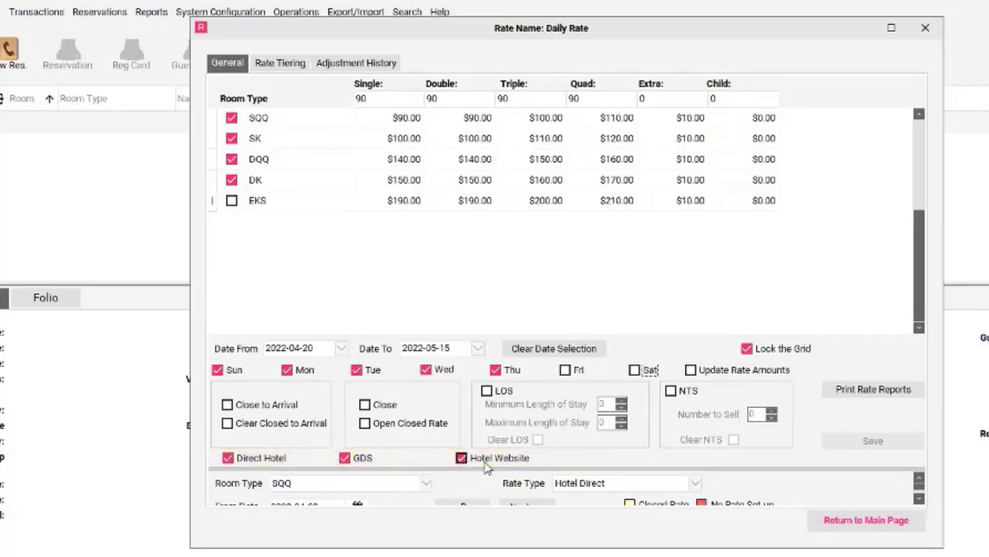
pyautogui.click(366, 463)
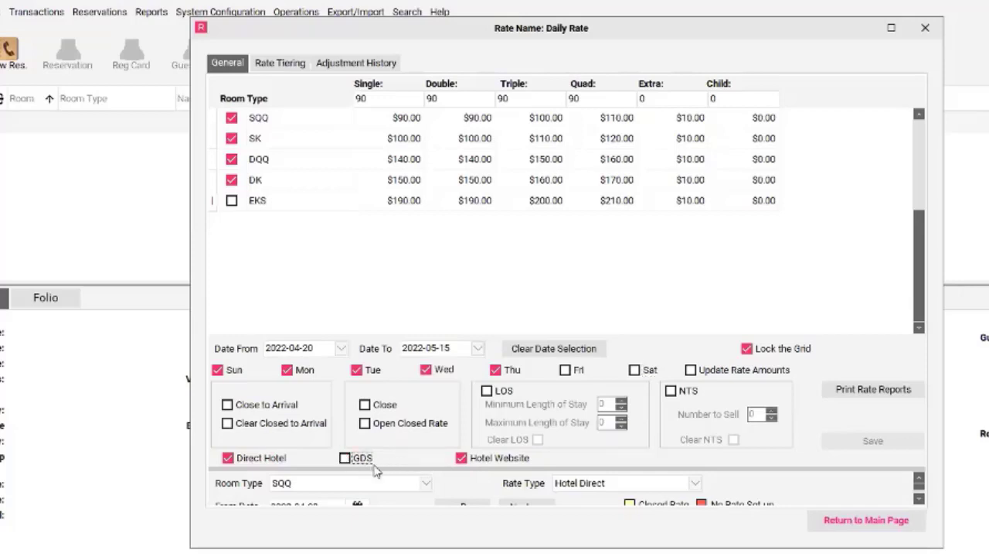
pyautogui.click(459, 462)
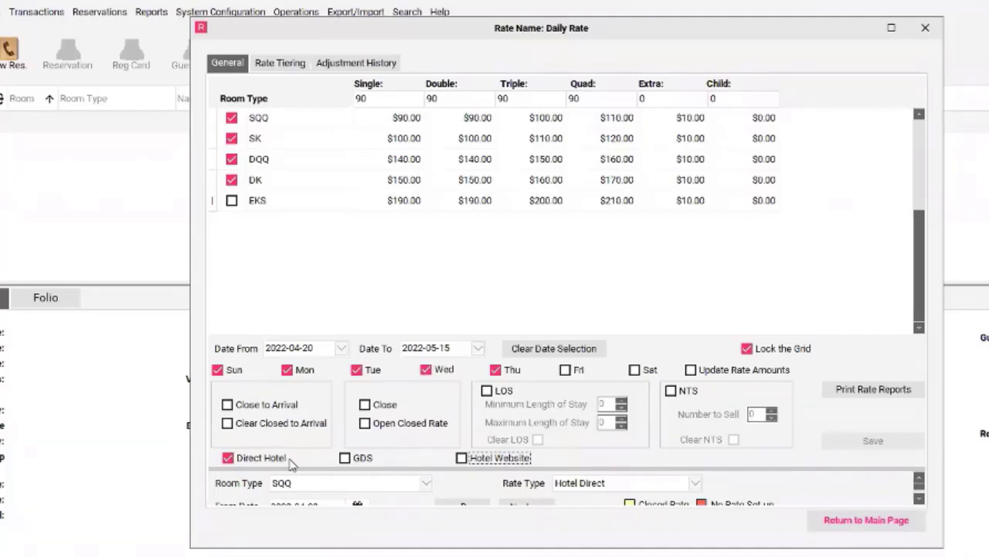
# Enable Update Rate Amounts, then save and confirm the reduced Direct Hotel rates.
pyautogui.click(691, 370)
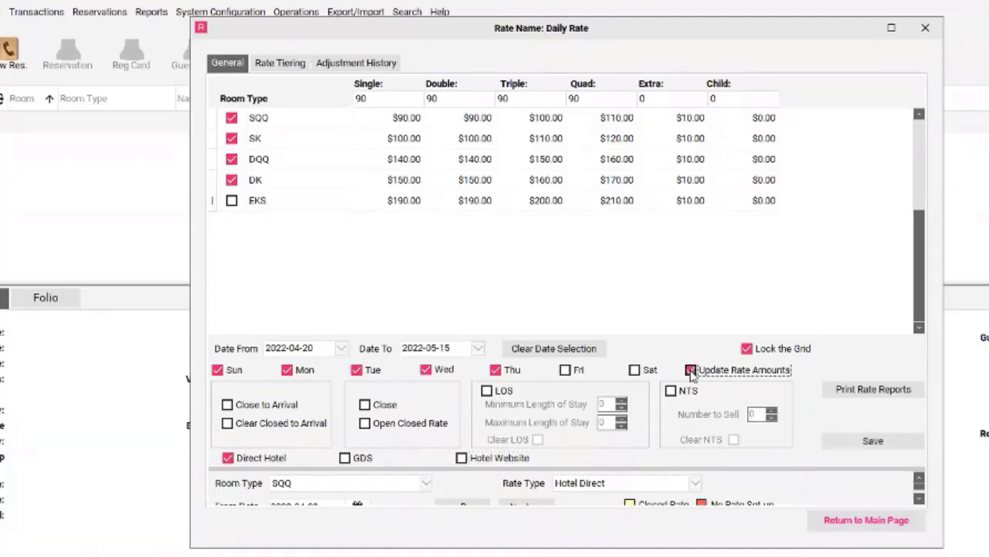
pyautogui.click(883, 440)
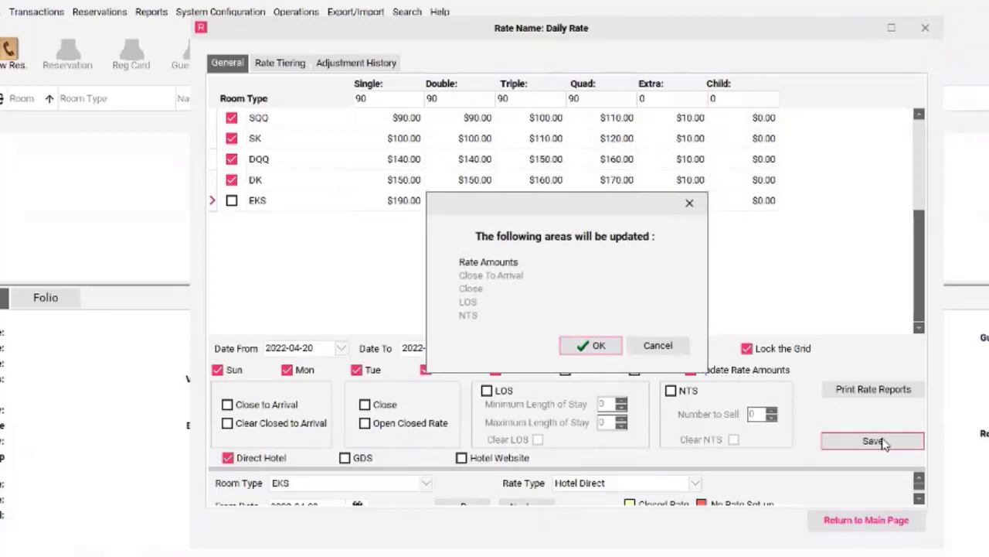
pyautogui.click(591, 346)
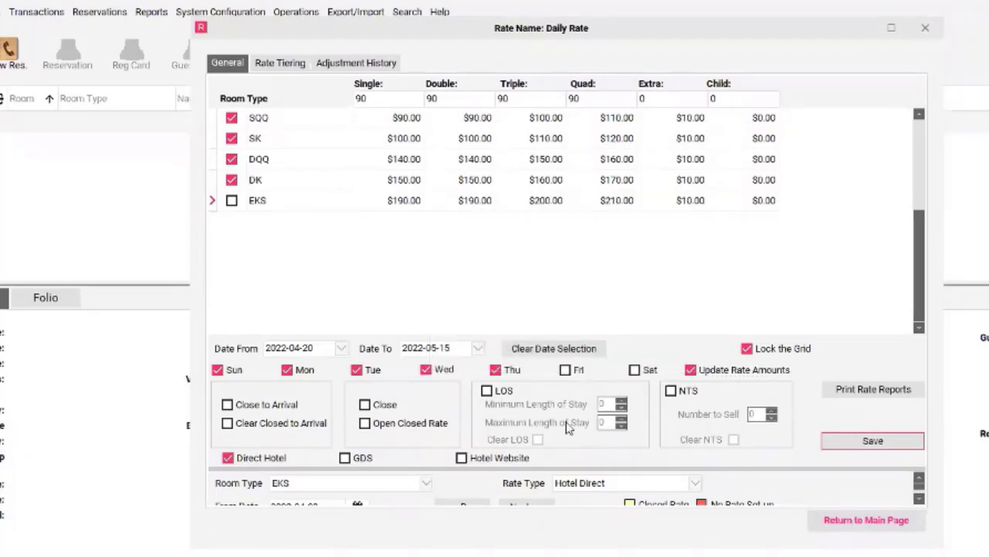
# Compare the SQQ calendar rates for the Hotel Direct and GDS rate types.
pyautogui.moveTo(558, 468); pyautogui.dragTo(527, 165)
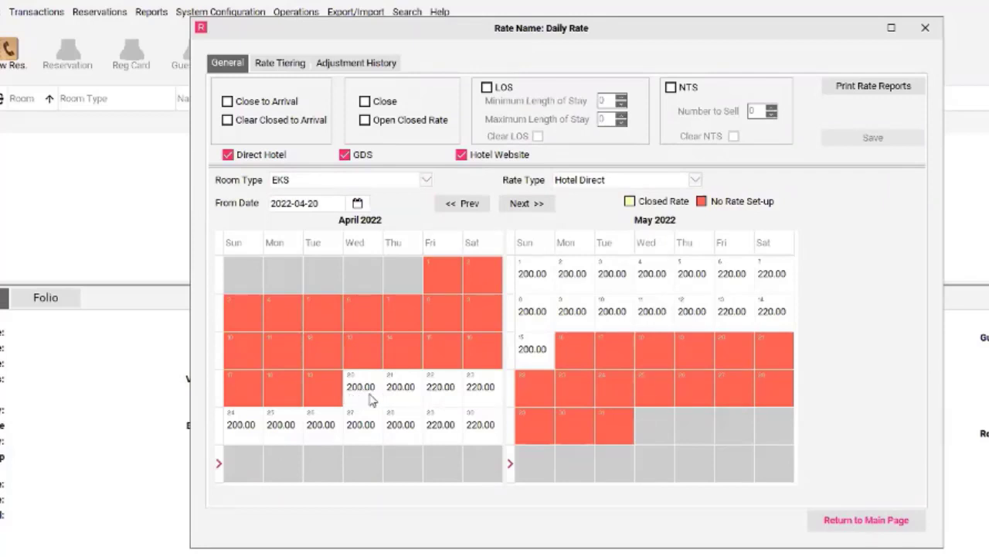
pyautogui.click(426, 179)
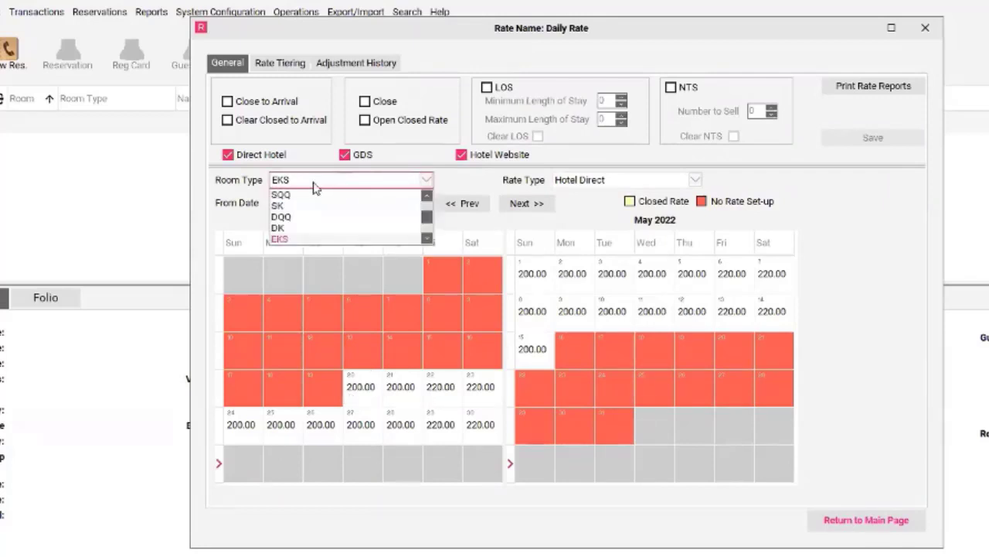
pyautogui.click(281, 196)
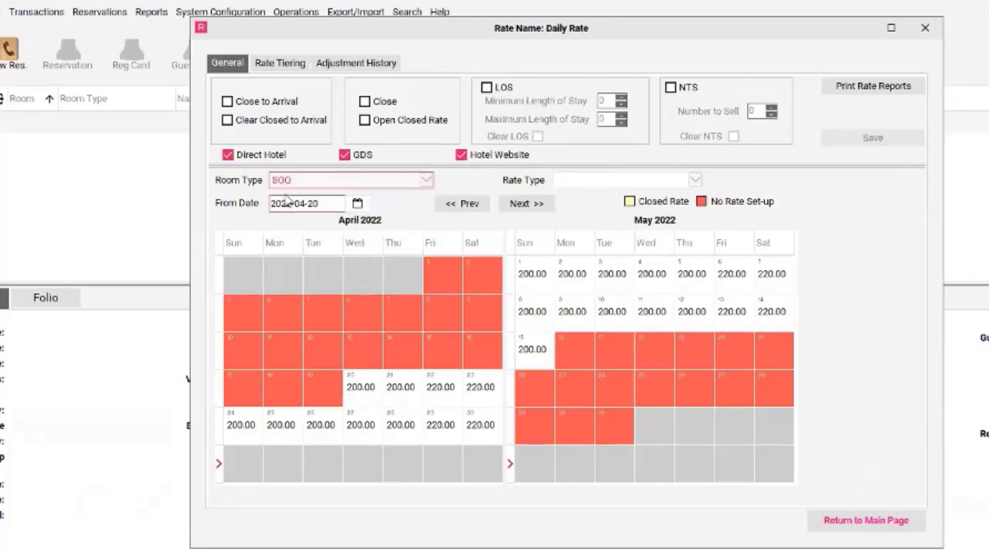
pyautogui.click(599, 181)
pyautogui.click(585, 196)
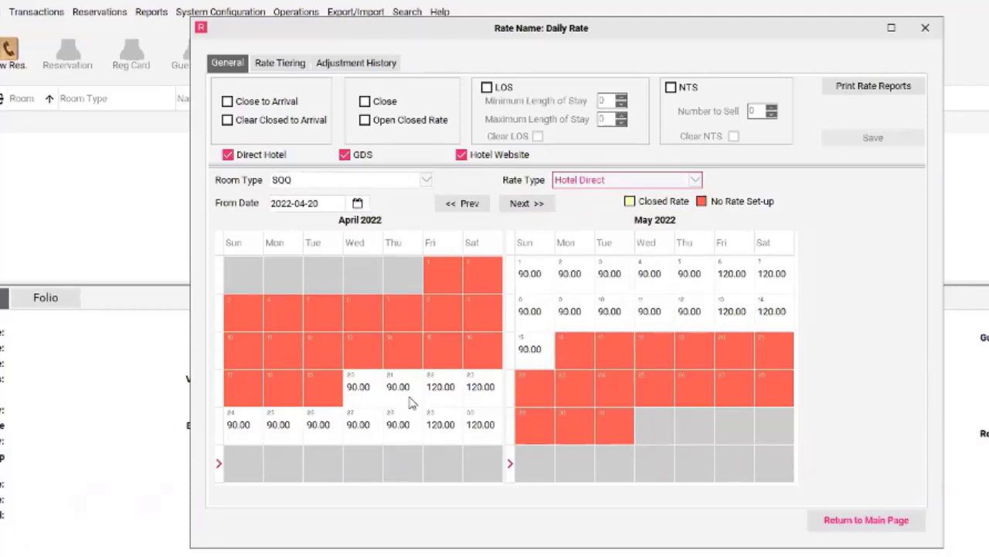
pyautogui.click(602, 182)
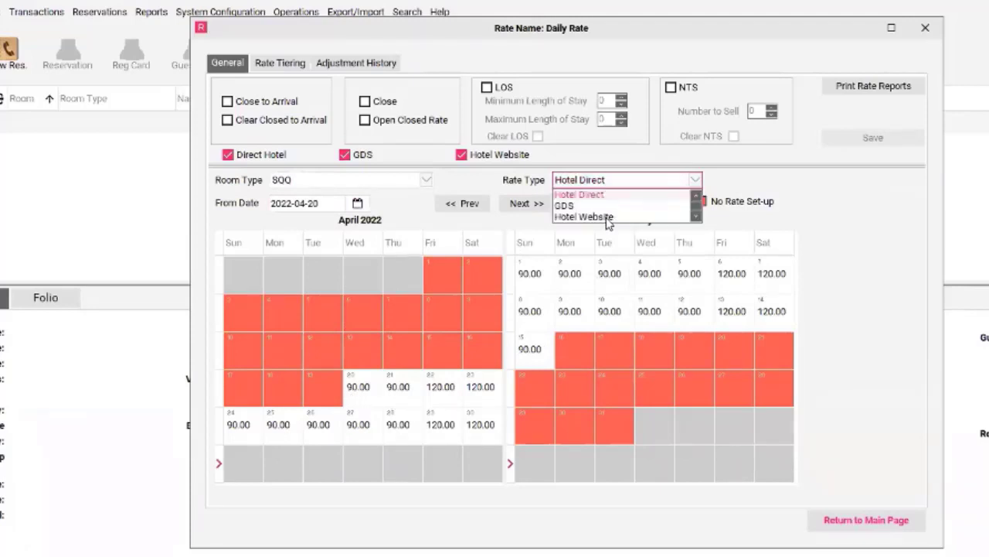
pyautogui.click(570, 206)
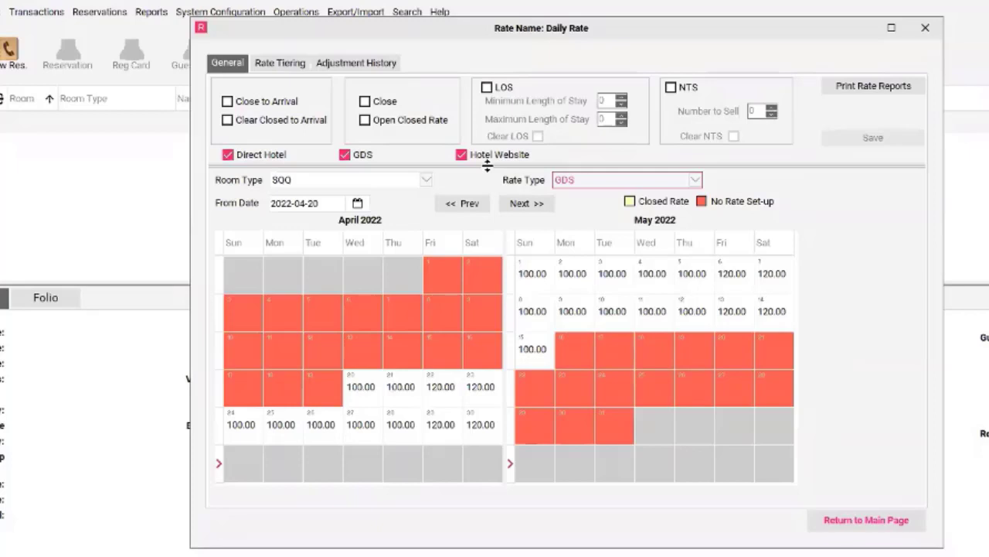
# Enable the LOS restriction and exclude Sunday through Thursday so that it covers only Friday and Saturday.
pyautogui.moveTo(487, 165); pyautogui.dragTo(491, 265)
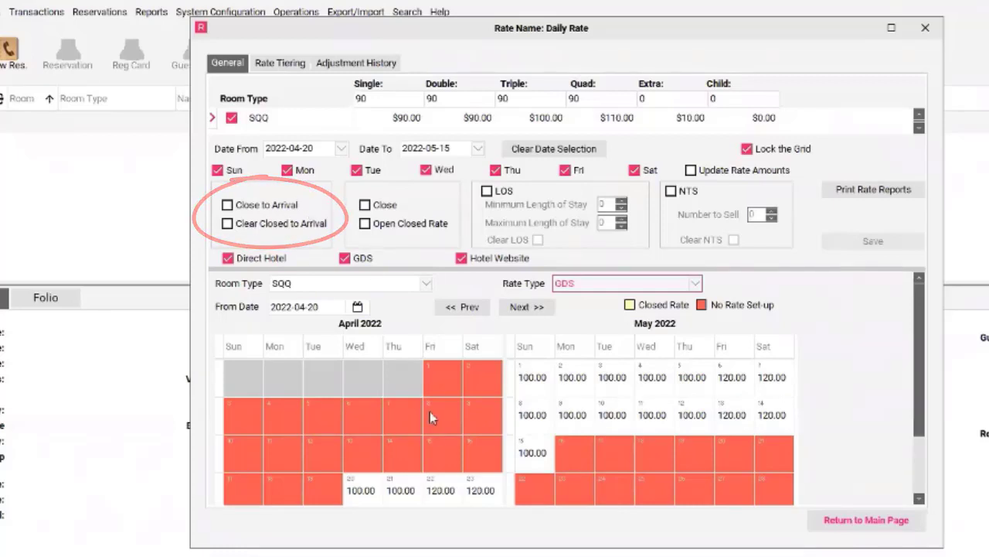
pyautogui.scroll(-1, 445, 491)
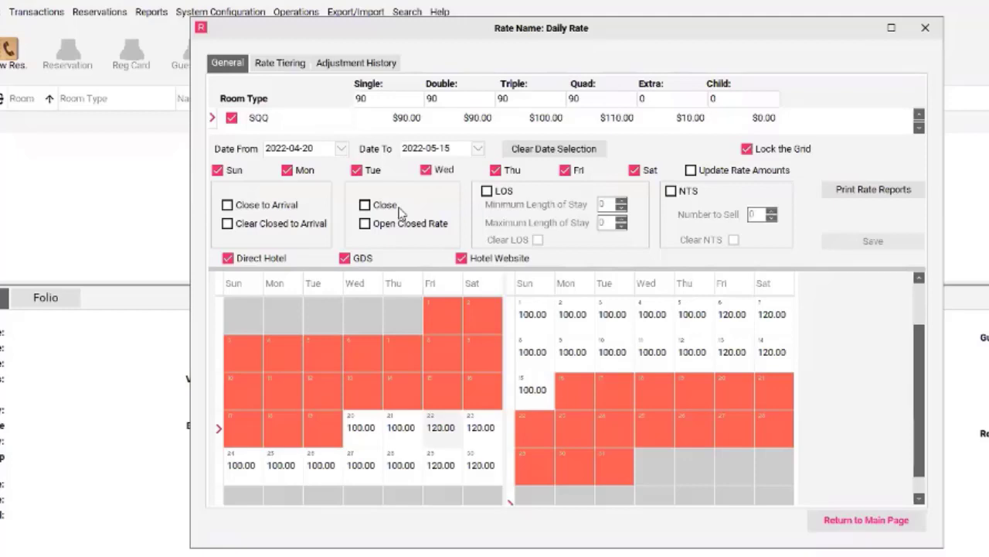
pyautogui.click(486, 191)
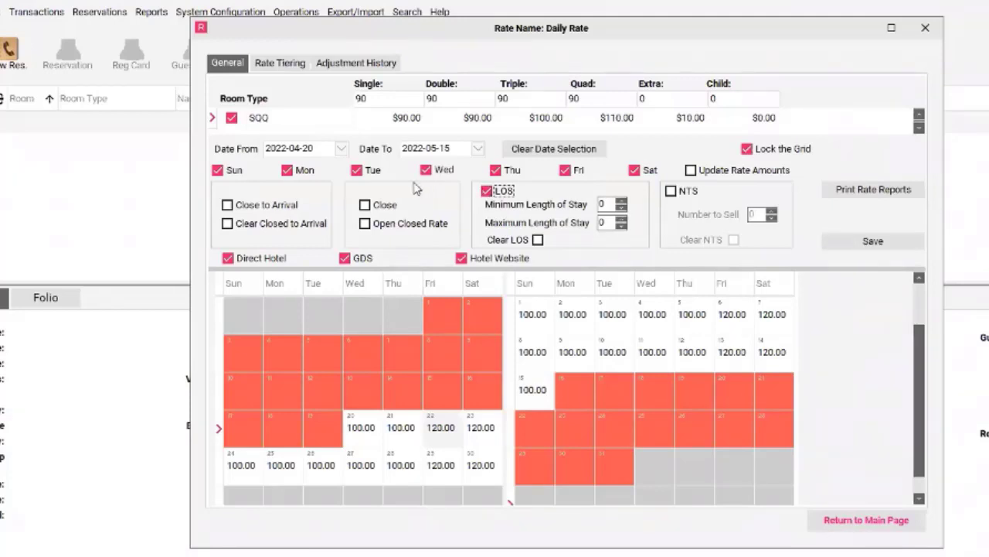
pyautogui.click(496, 170)
pyautogui.click(438, 171)
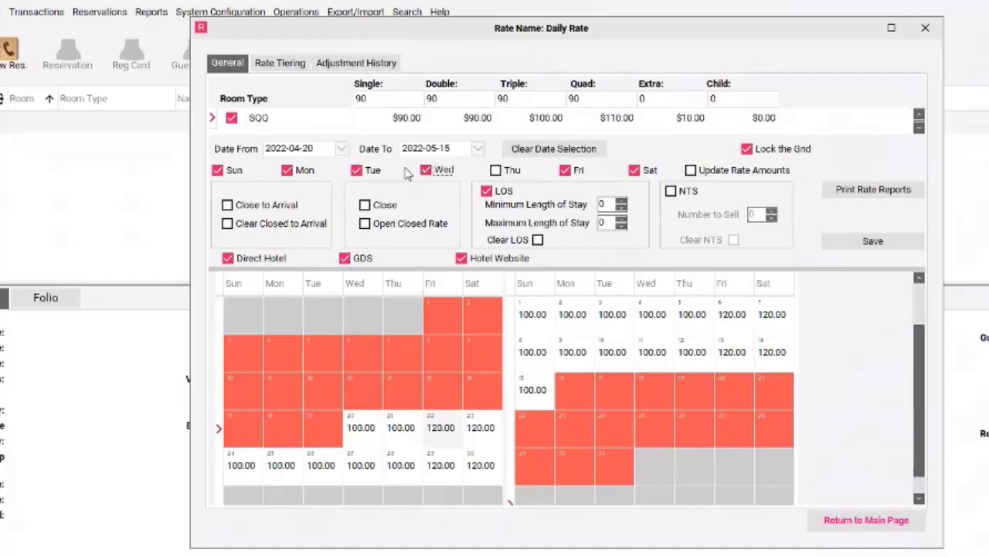
pyautogui.click(358, 171)
pyautogui.click(292, 171)
pyautogui.click(253, 173)
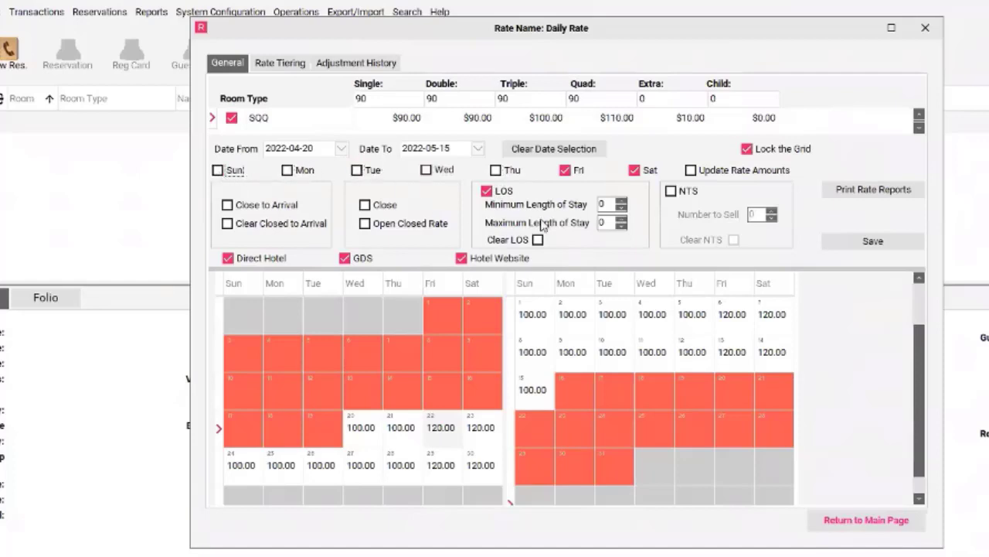
# Set the minimum length of stay to 2, then save and confirm the LOS update.
pyautogui.click(622, 204)
pyautogui.click(621, 204)
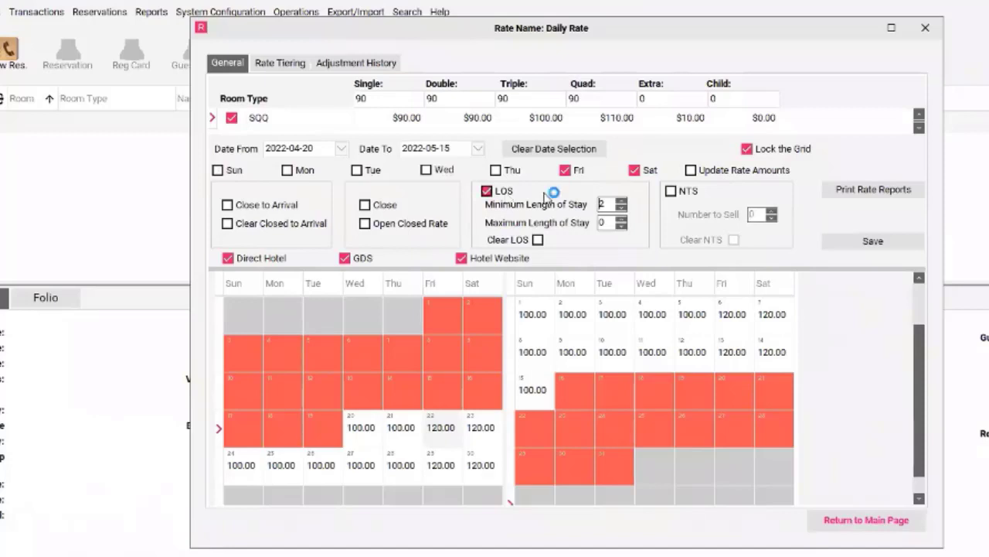
pyautogui.click(860, 245)
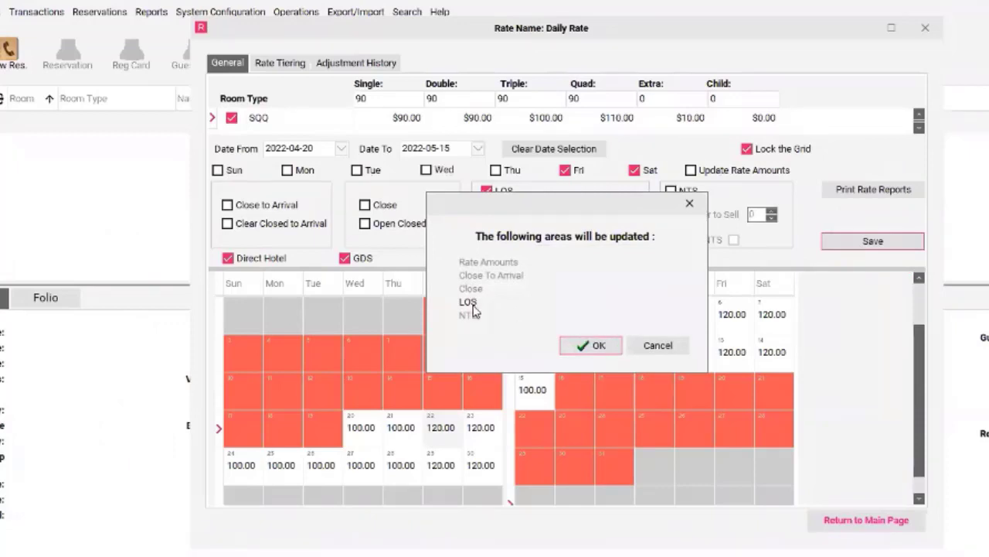
pyautogui.click(592, 346)
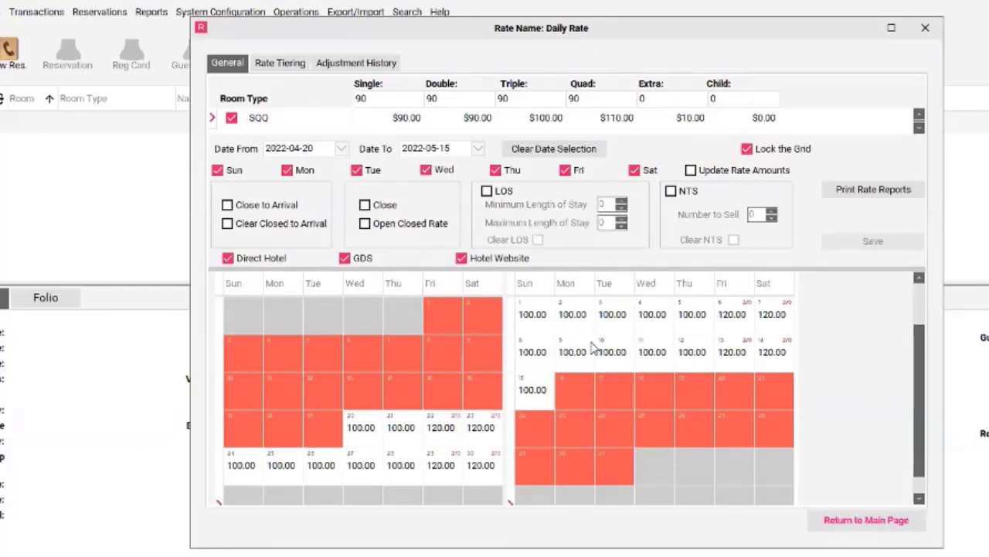
# Check the minimum and maximum length-of-stay values in the rate details for April 22, 2022.
pyautogui.click(446, 429)
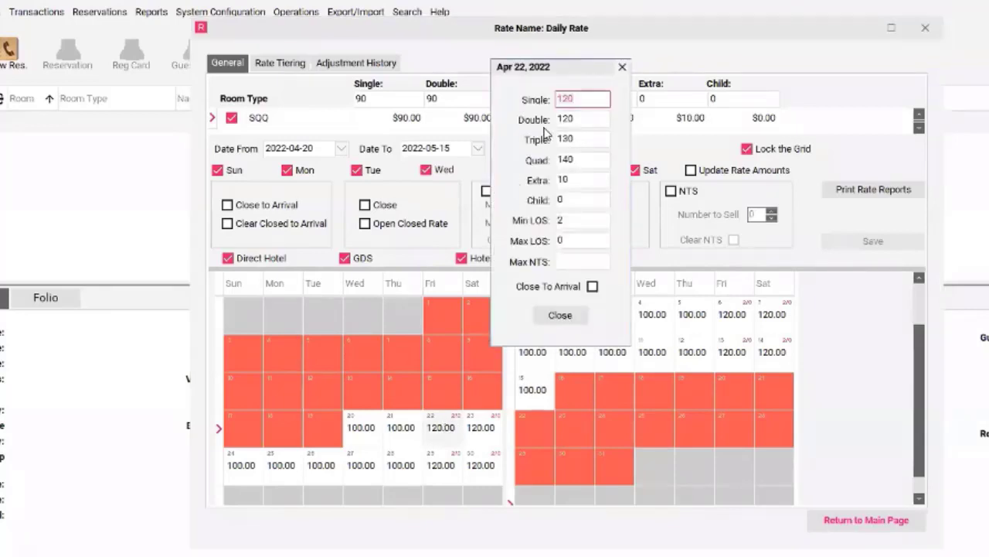
pyautogui.click(570, 219)
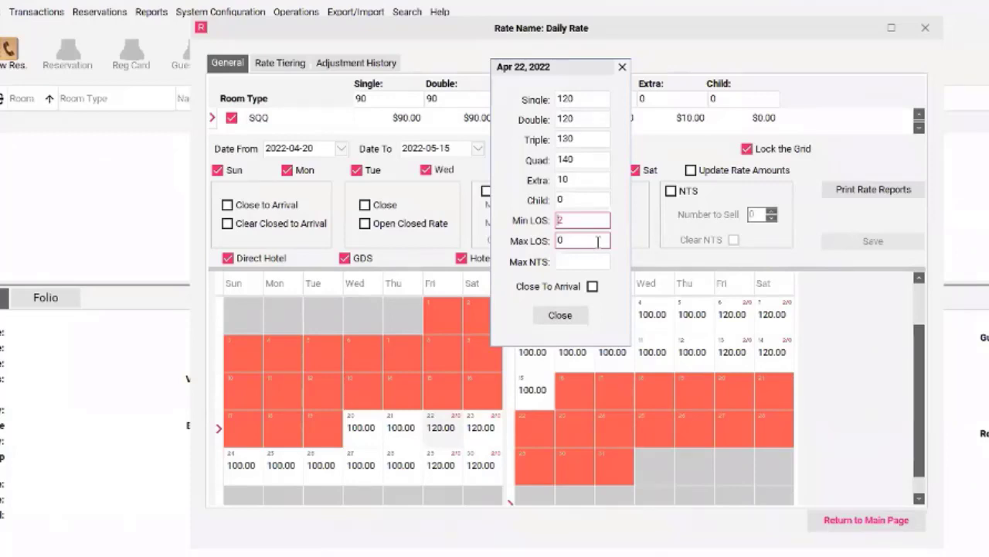
pyautogui.click(561, 316)
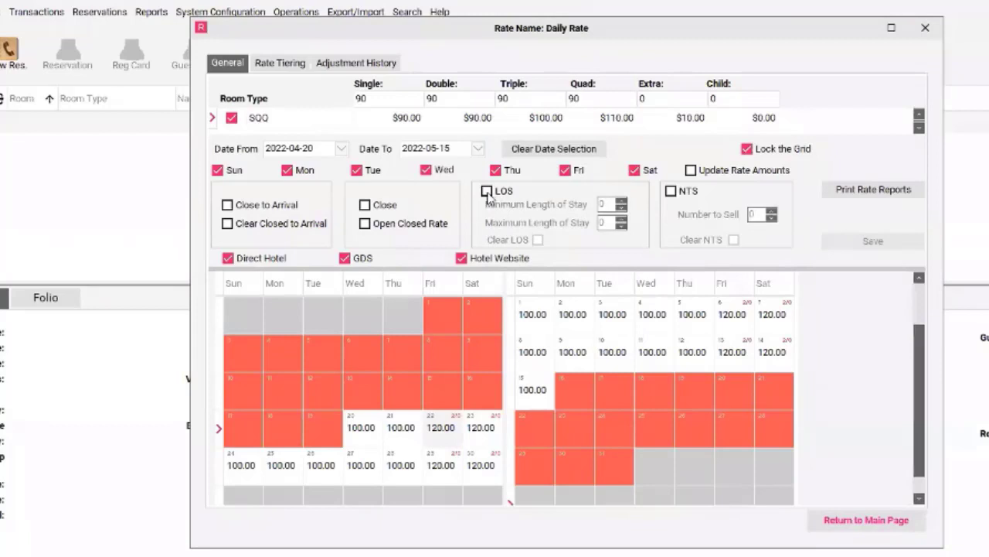
# Clear the LOS restriction for all weekdays in the date range, save and confirm, and return to the Rate Wizard.
pyautogui.click(489, 193)
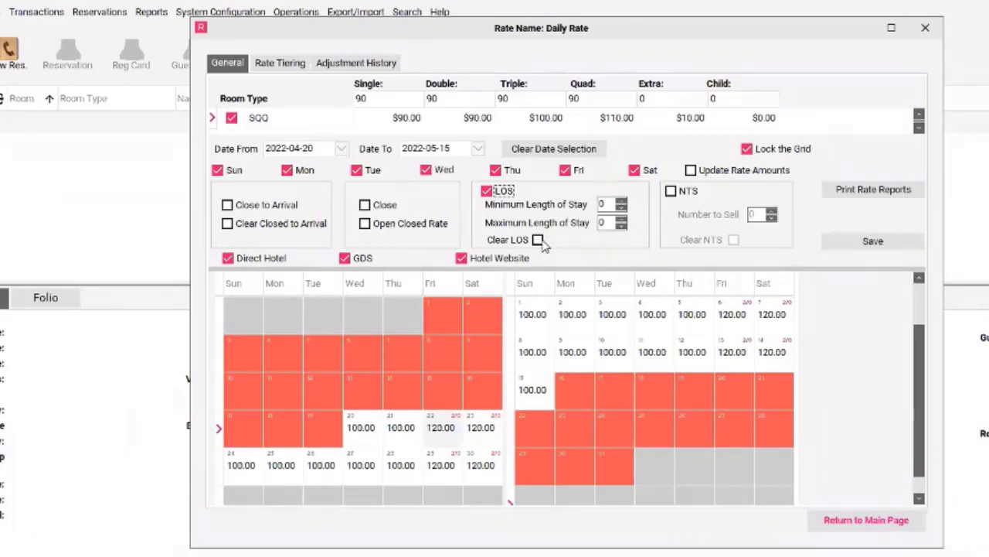
pyautogui.click(538, 241)
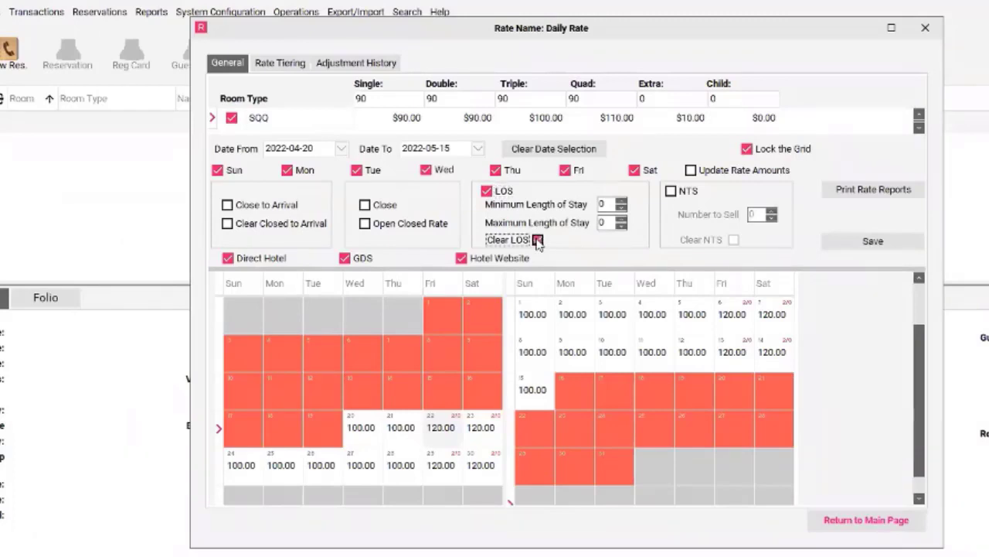
pyautogui.click(857, 243)
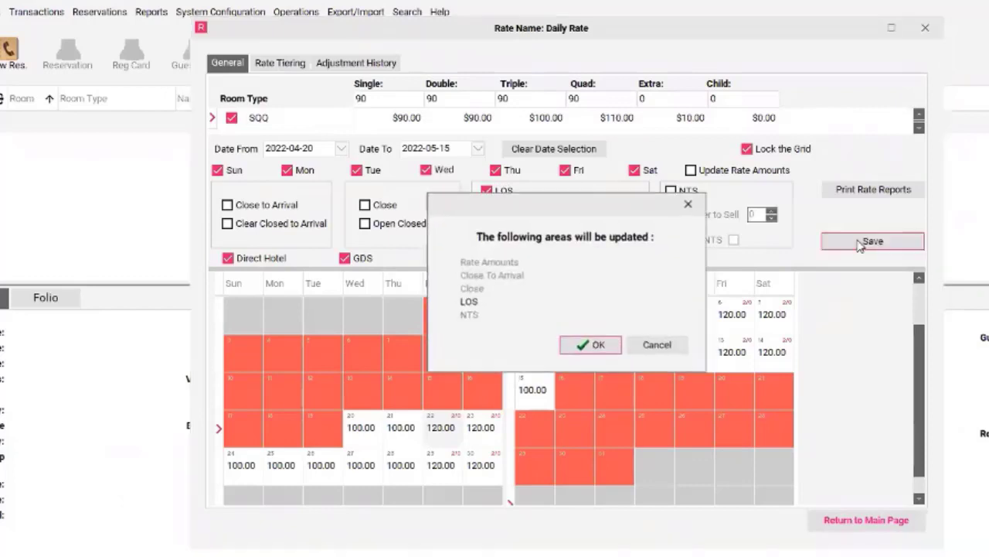
pyautogui.click(581, 349)
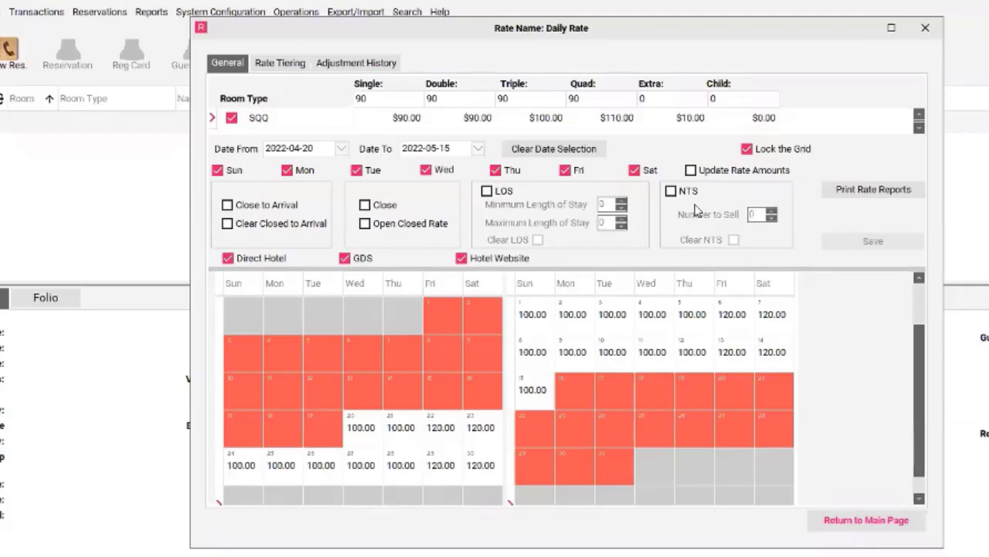
pyautogui.click(879, 526)
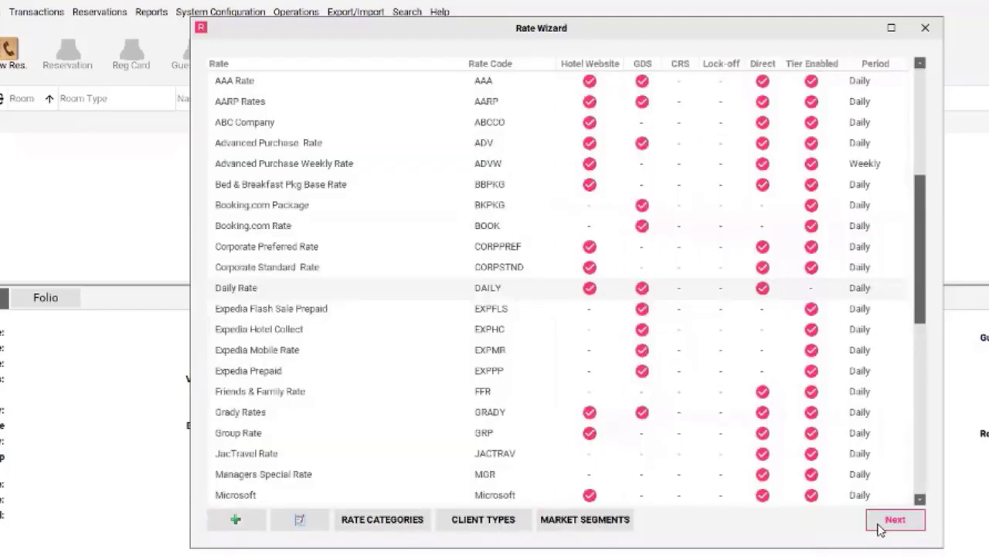